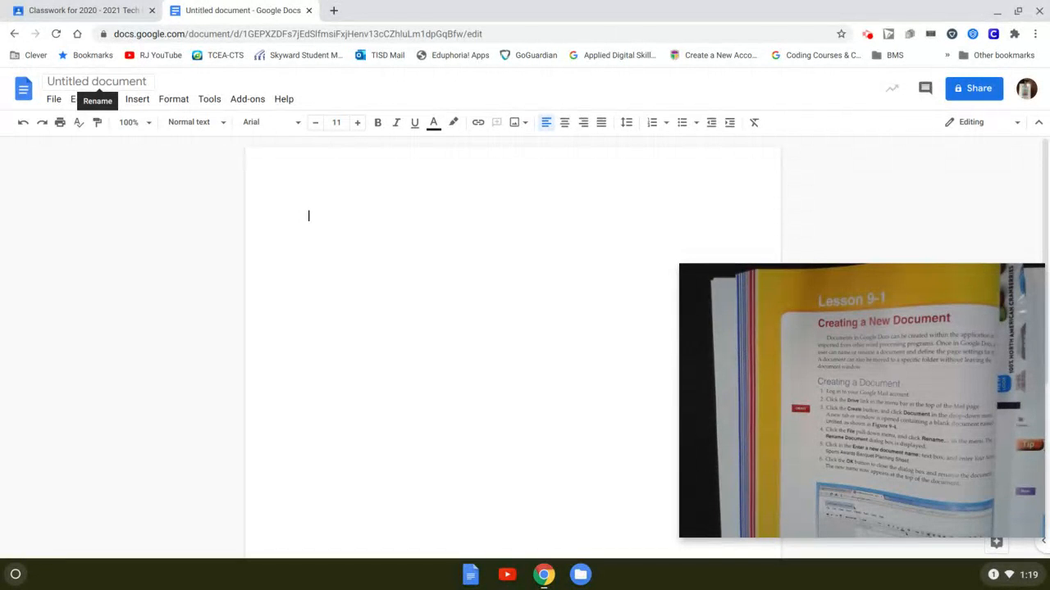
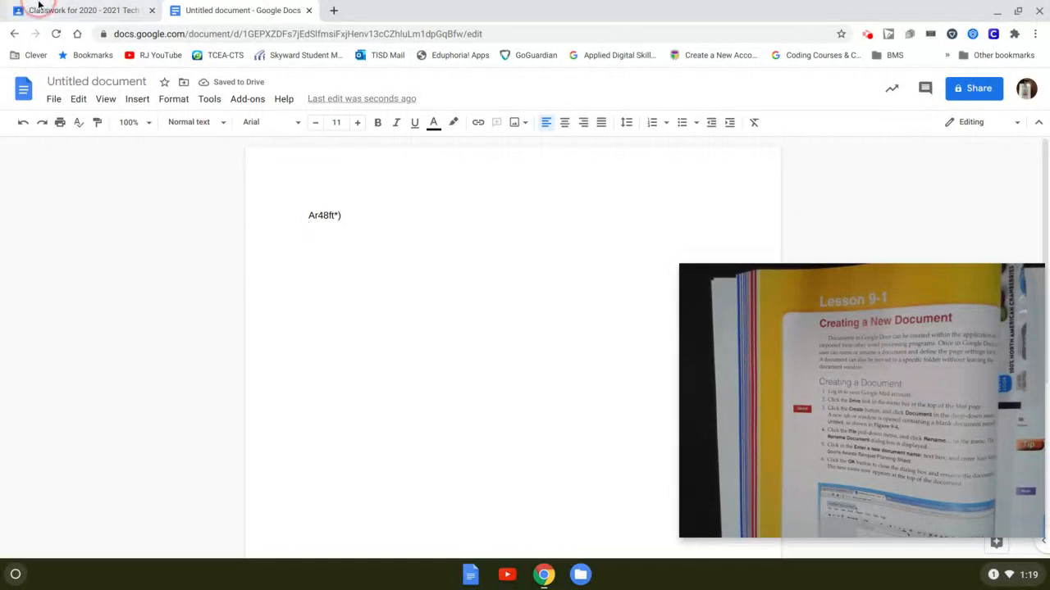
# - Type the stray text 'Ar48ft*)' on the first line, accept it as the document title, and select it
pyautogui.click(118, 78)
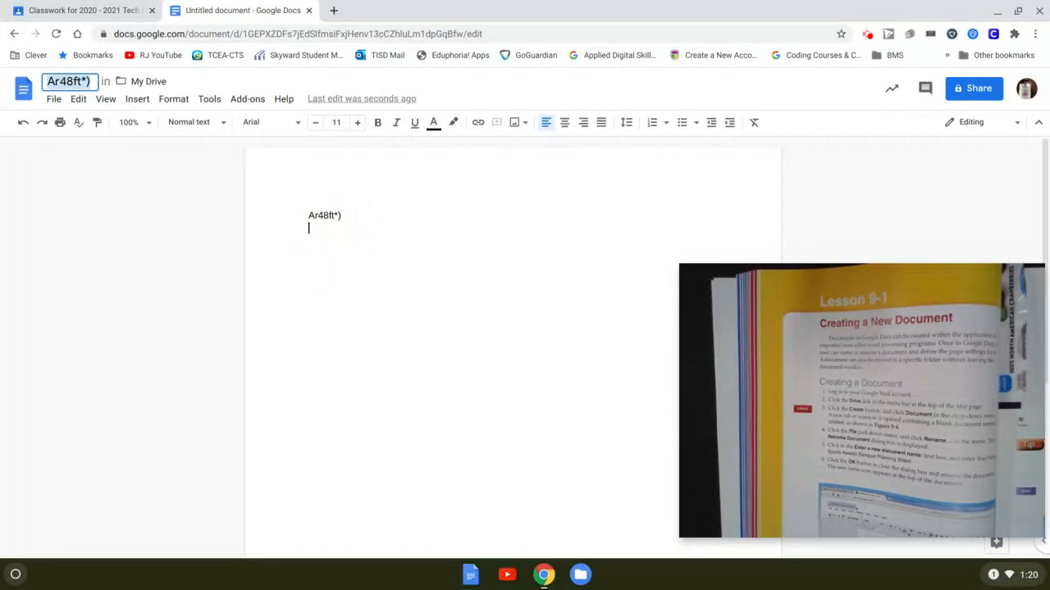
pyautogui.click(341, 215)
pyautogui.moveTo(341, 214); pyautogui.dragTo(305, 215)
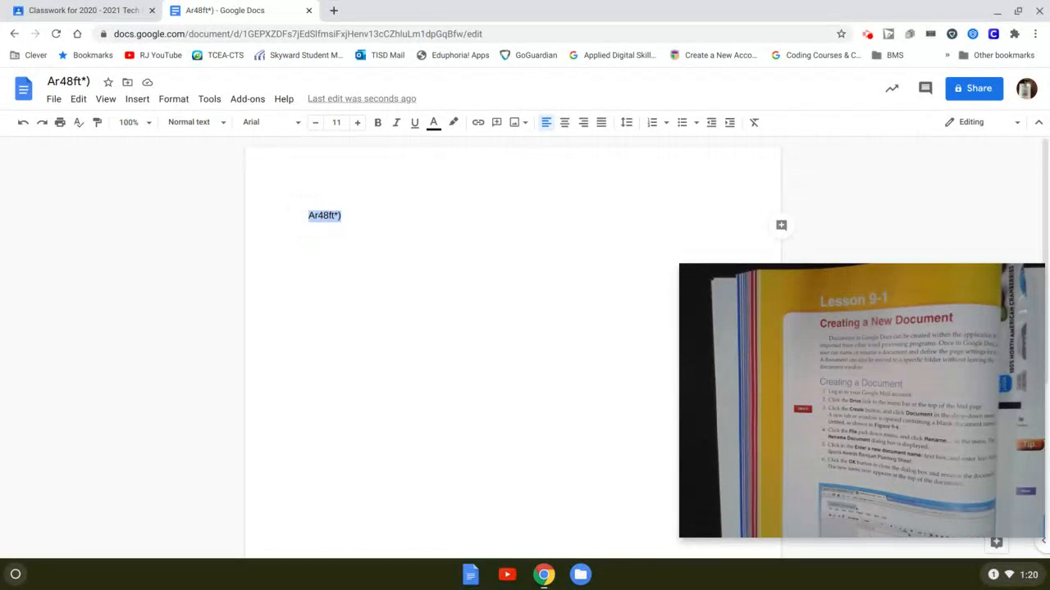
# - Replace the selected first line with 'Lesson 9-1 Google Docs'
pyautogui.write('Lessp')
pyautogui.press('BackSpace')
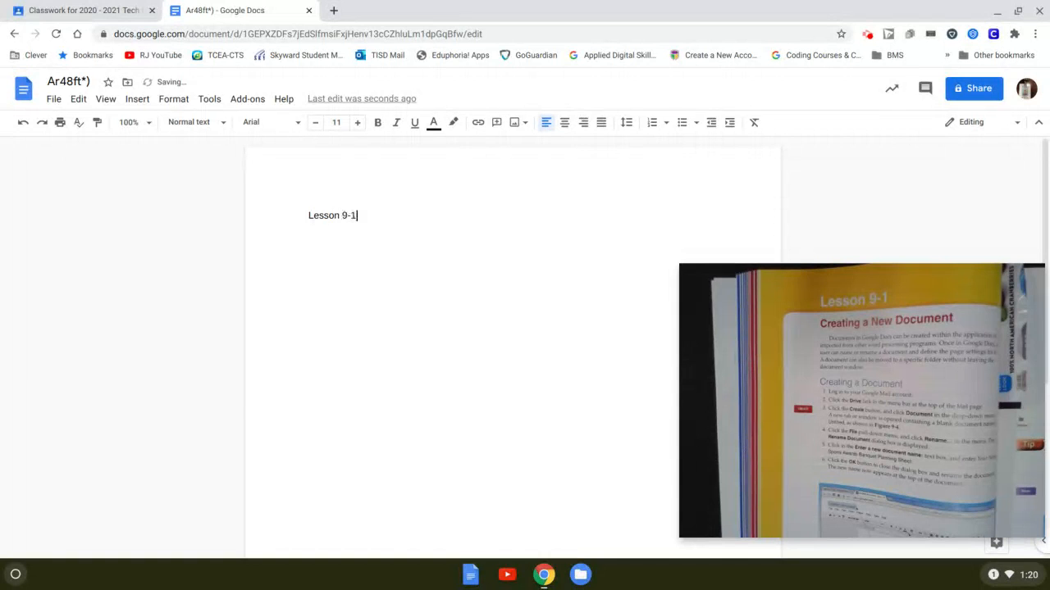
pyautogui.write('Google Docs')
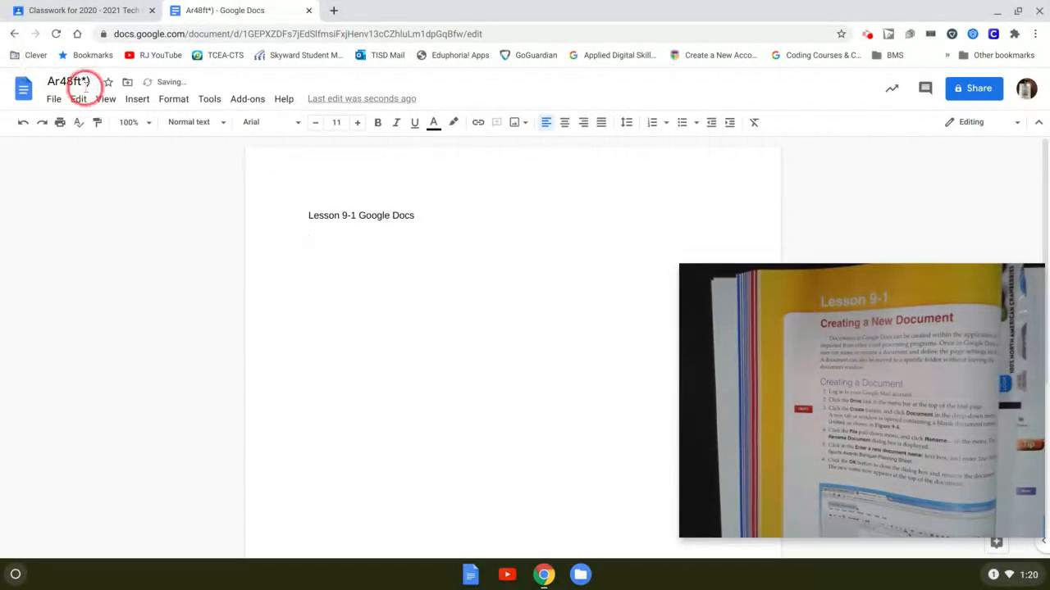
# - Rename the document to 'Lesson 9-1 Google Docs' to match the first line
pyautogui.click(92, 82)
pyautogui.press('BackSpace')
pyautogui.press('BackSpace')
pyautogui.press('BackSpace')
pyautogui.press('BackSpace')
pyautogui.press('BackSpace')
pyautogui.press('BackSpace')
pyautogui.press('BackSpace')
pyautogui.press('BackSpace')
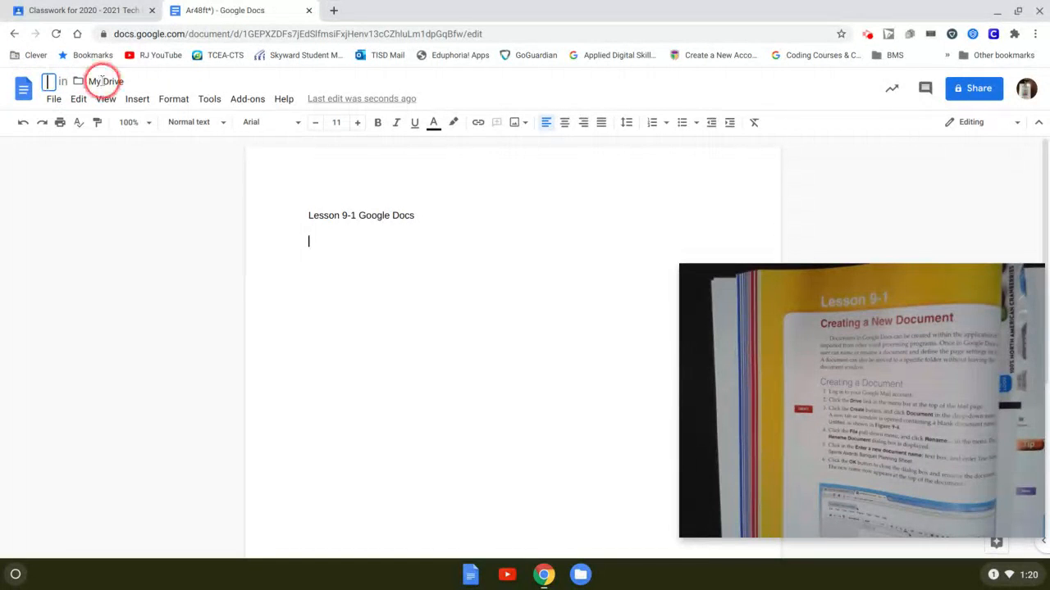
pyautogui.click(333, 239)
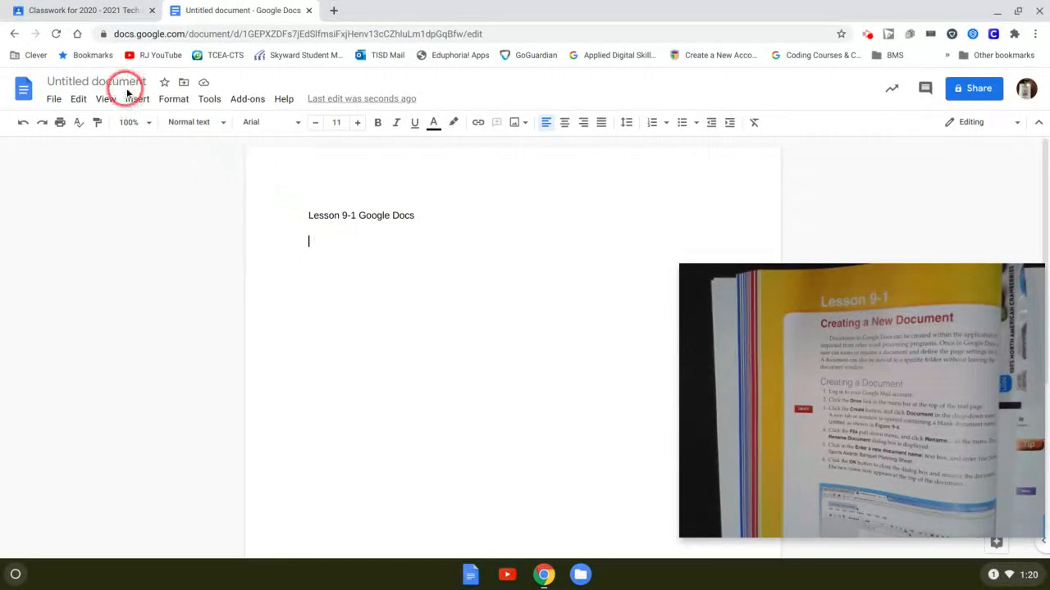
pyautogui.click(121, 82)
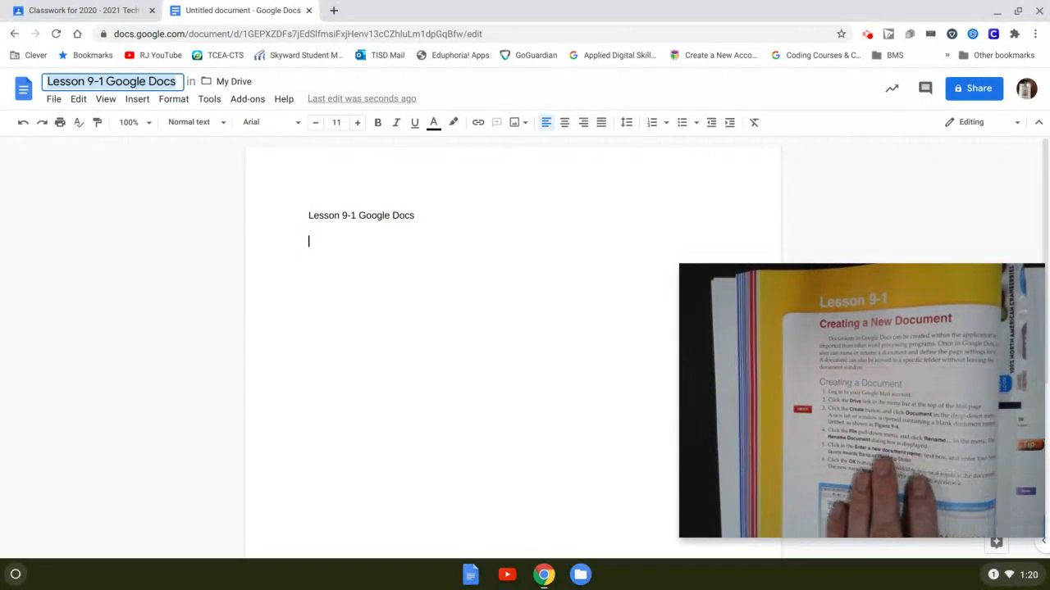
pyautogui.click(53, 98)
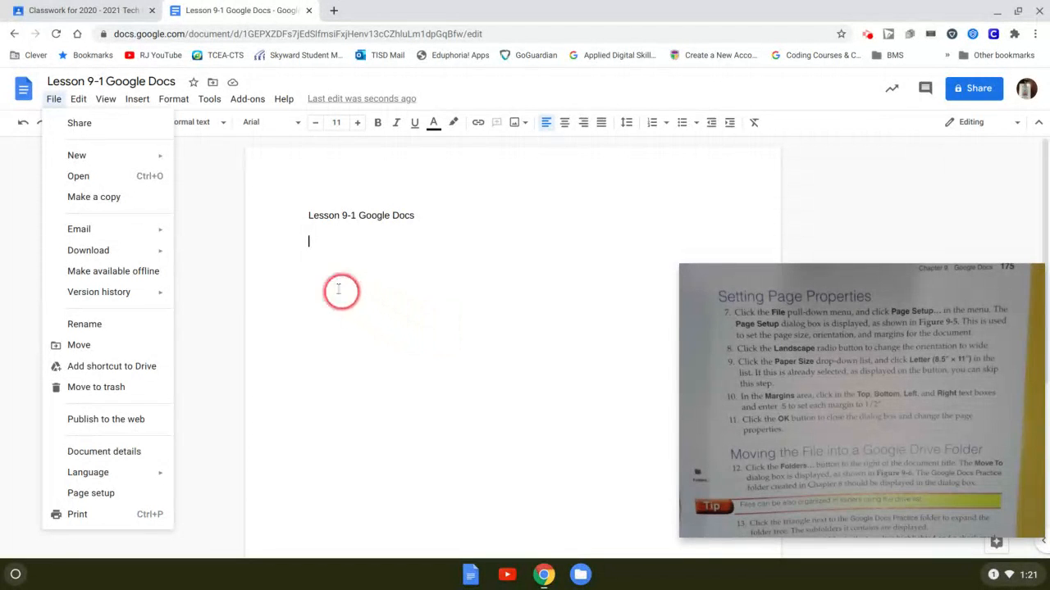
# - In Page setup, set 0.5-inch margins, landscape orientation and a pale green page colour
pyautogui.click(53, 98)
pyautogui.click(54, 98)
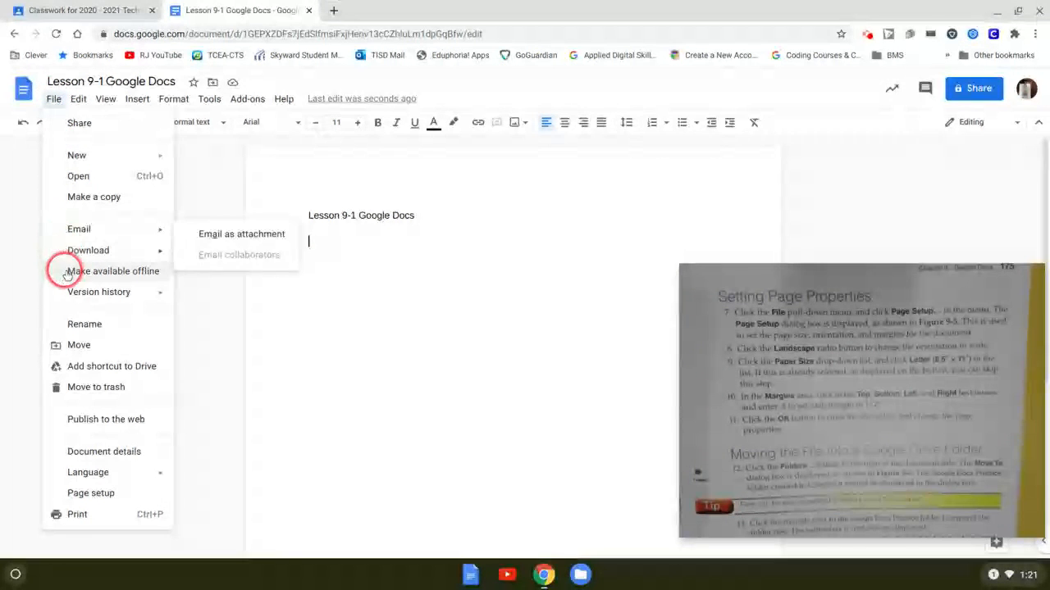
pyautogui.click(87, 498)
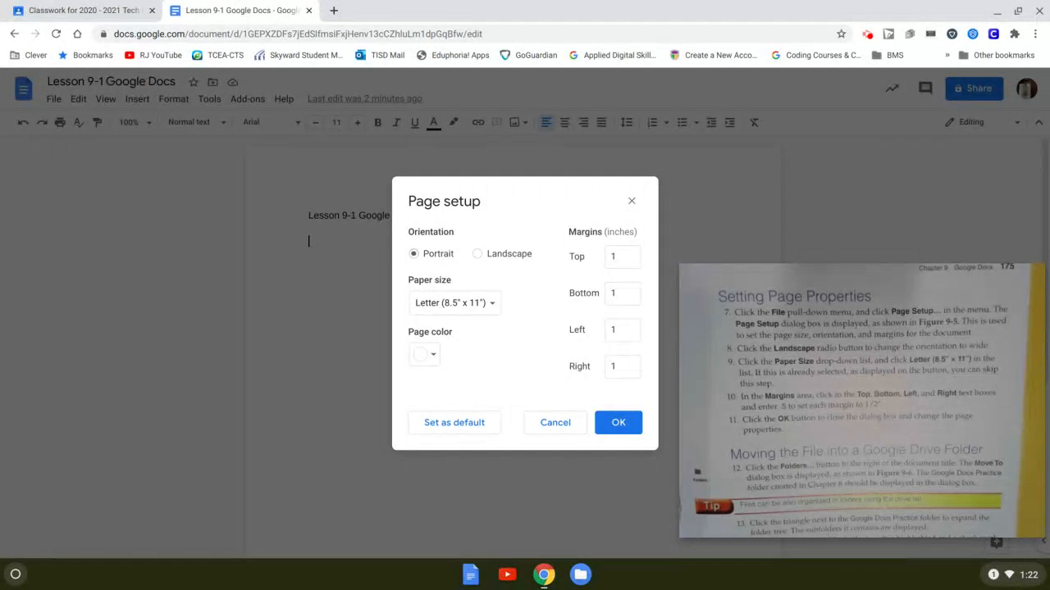
pyautogui.click(616, 257)
pyautogui.write('.5')
pyautogui.press('Tab')
pyautogui.write('.')
pyautogui.click(478, 256)
pyautogui.click(424, 354)
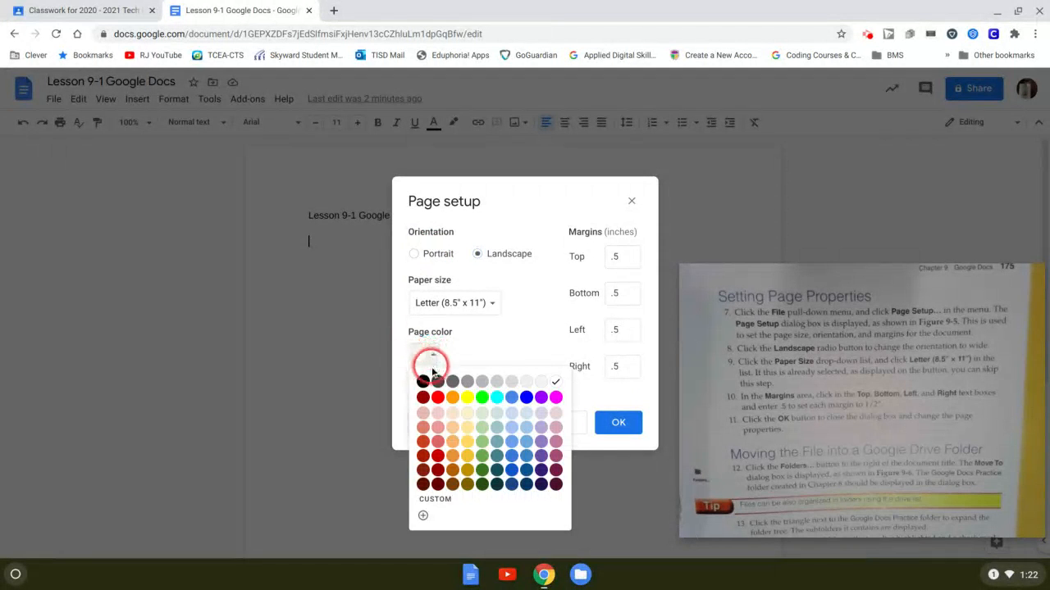
pyautogui.click(482, 411)
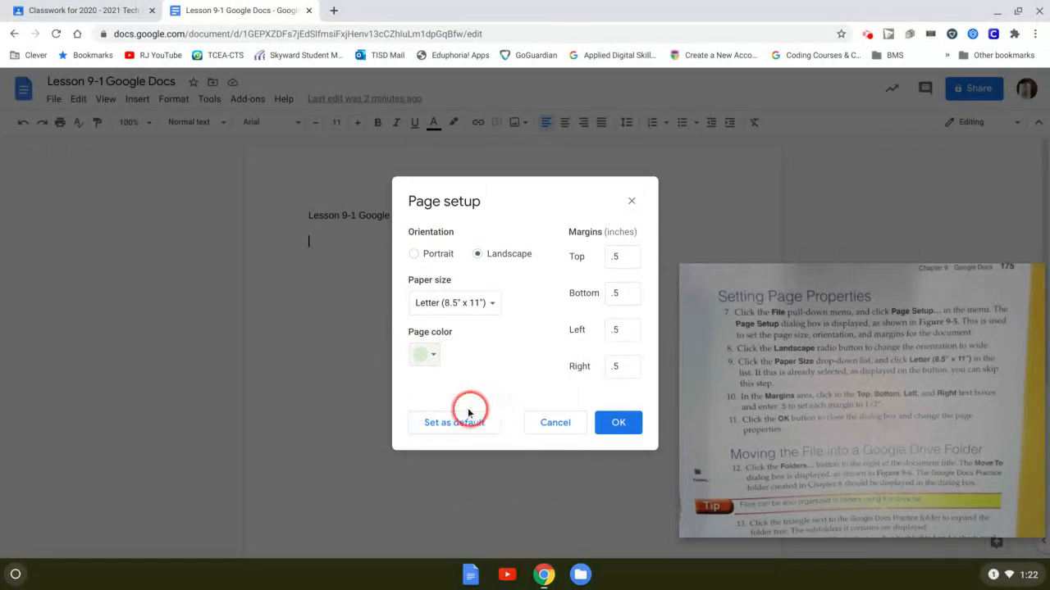
pyautogui.click(622, 426)
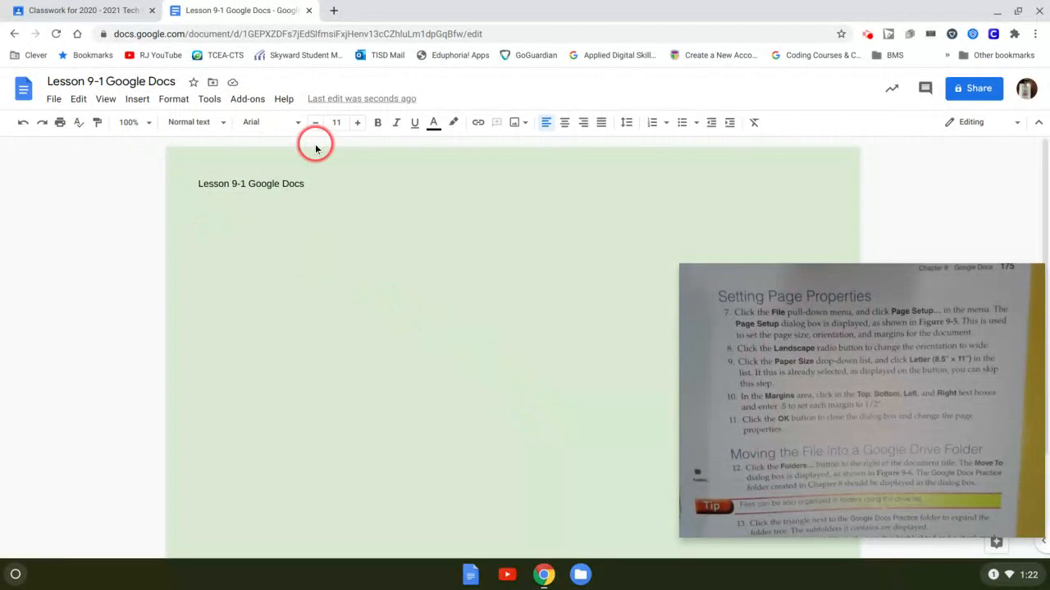
# - Change the page colour in Page setup to a pale grey-teal swatch
pyautogui.click(55, 100)
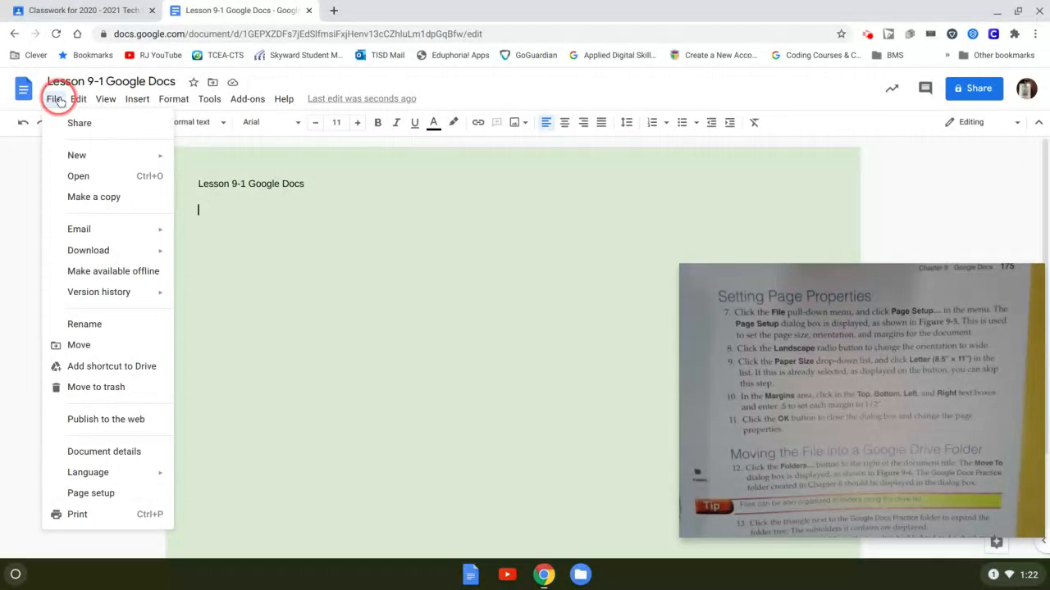
pyautogui.click(106, 492)
pyautogui.click(424, 354)
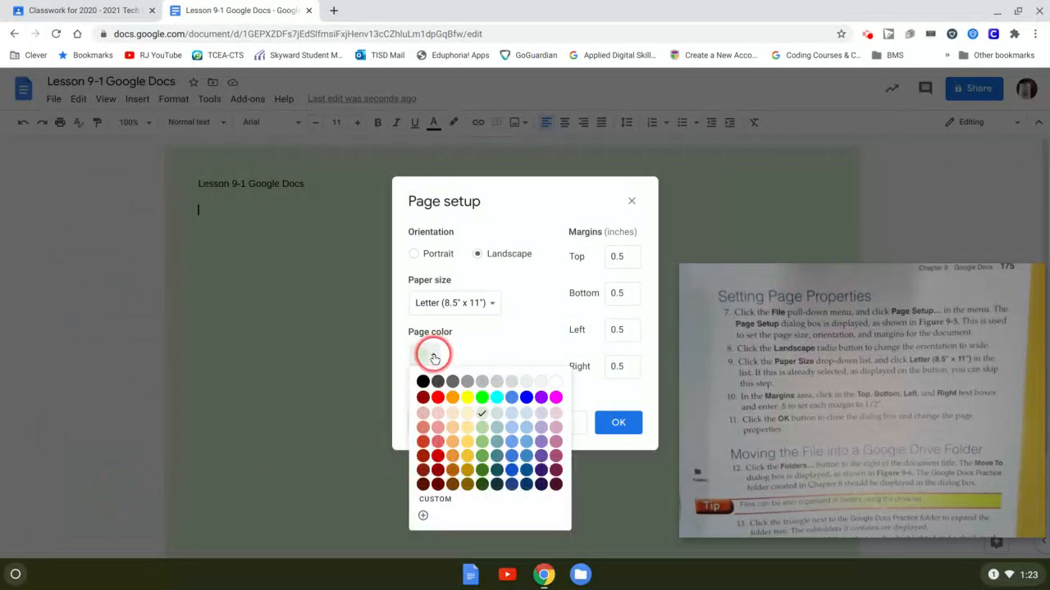
pyautogui.click(498, 423)
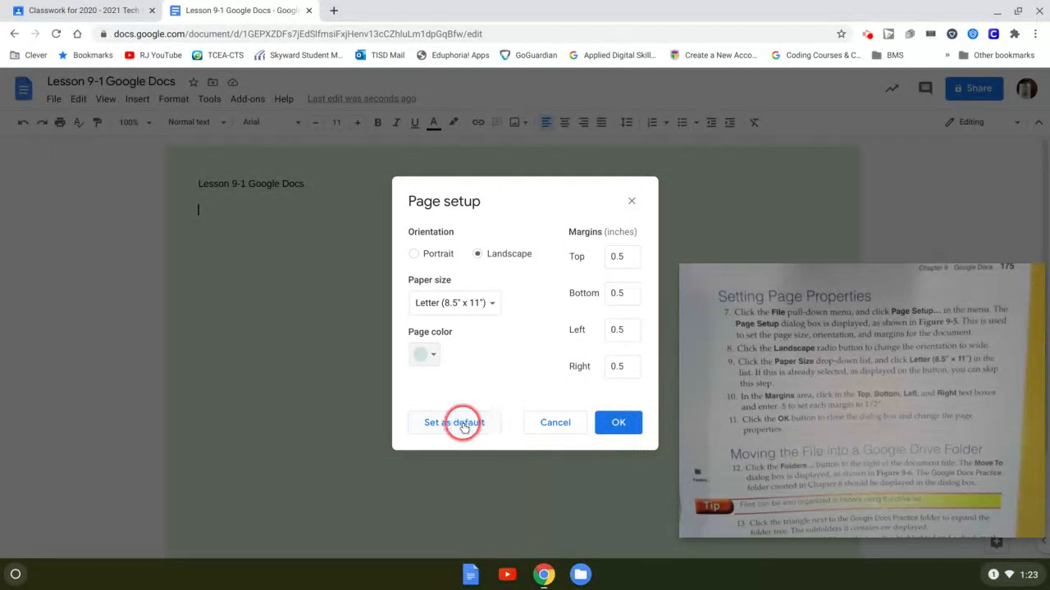
pyautogui.click(618, 423)
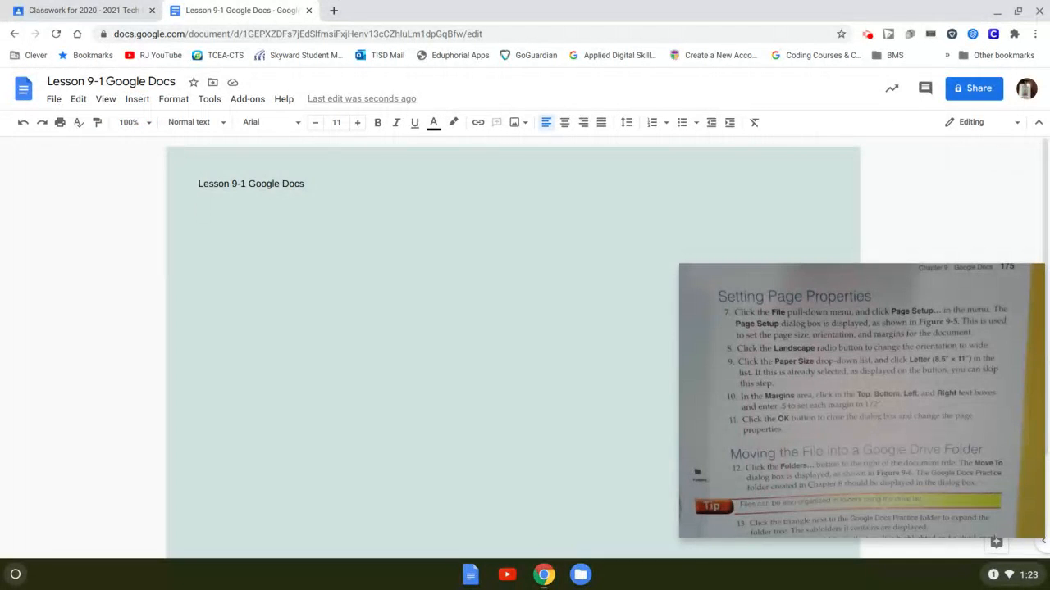
# - Move the document into the 20-21 Tech Prep folder
pyautogui.click(213, 83)
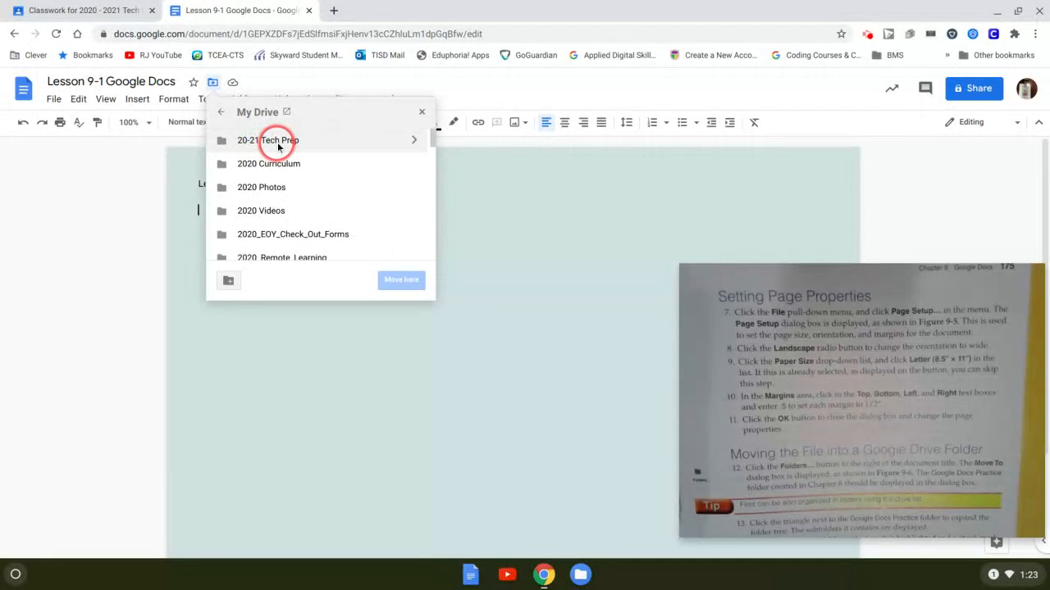
pyautogui.click(278, 144)
pyautogui.click(400, 281)
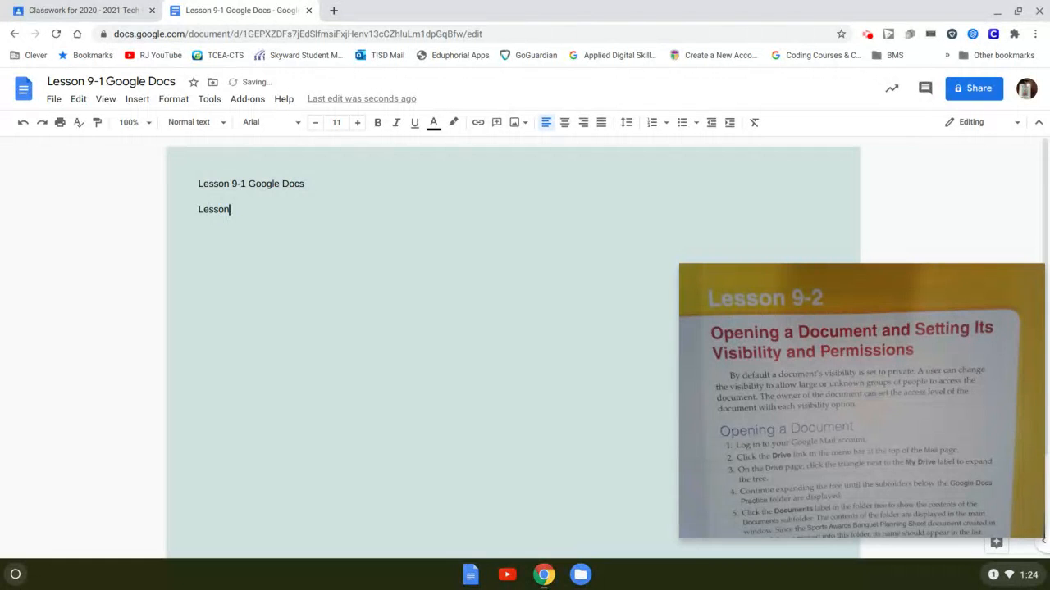
# - Finish the second line 'Lesson 9-2' and switch the page back to portrait orientation
pyautogui.write('9-2')
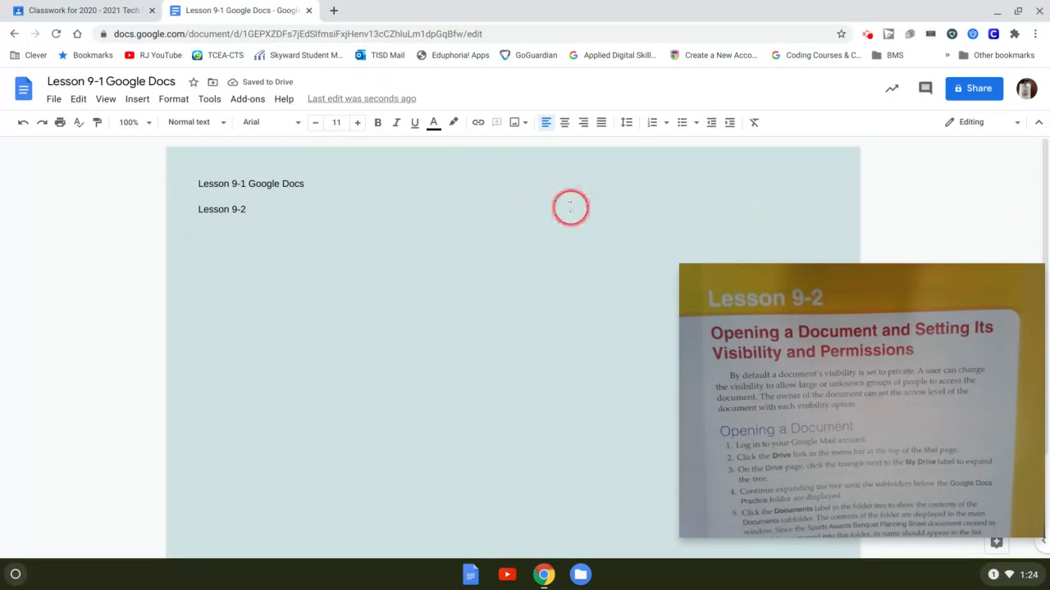
pyautogui.click(63, 99)
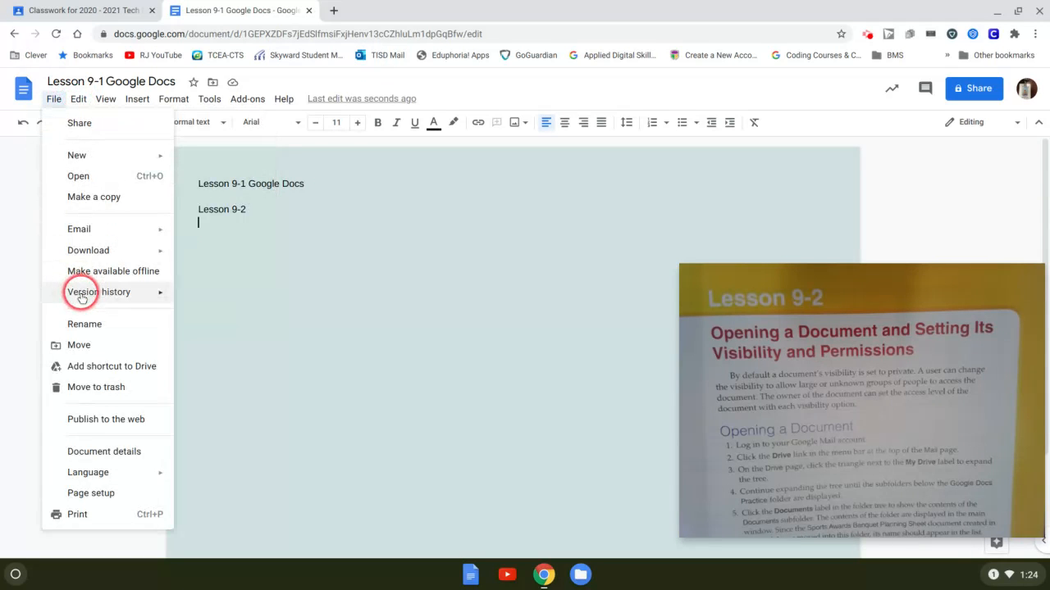
pyautogui.click(90, 492)
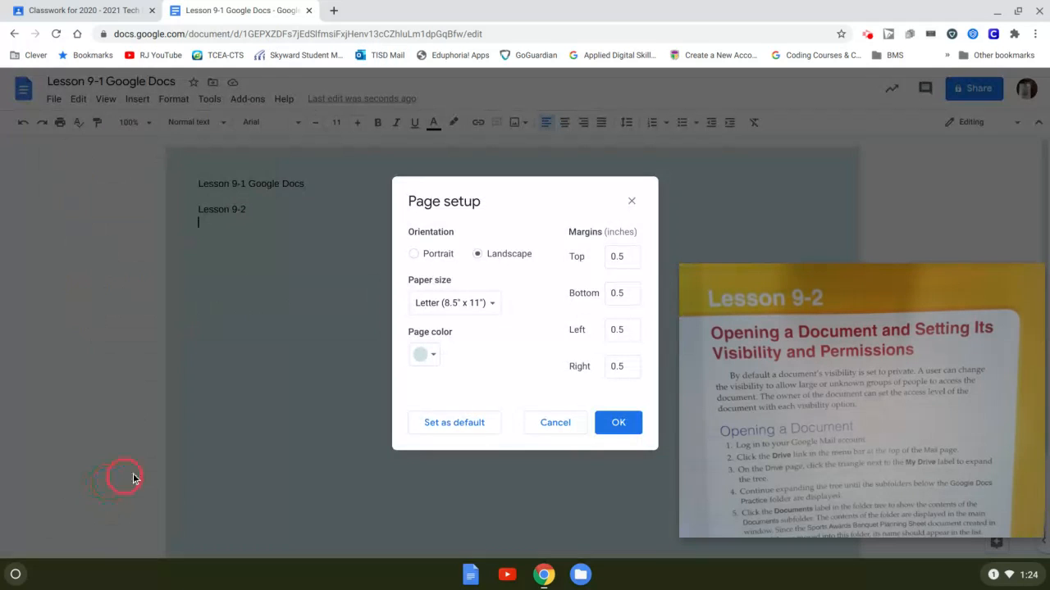
pyautogui.click(416, 254)
pyautogui.click(614, 422)
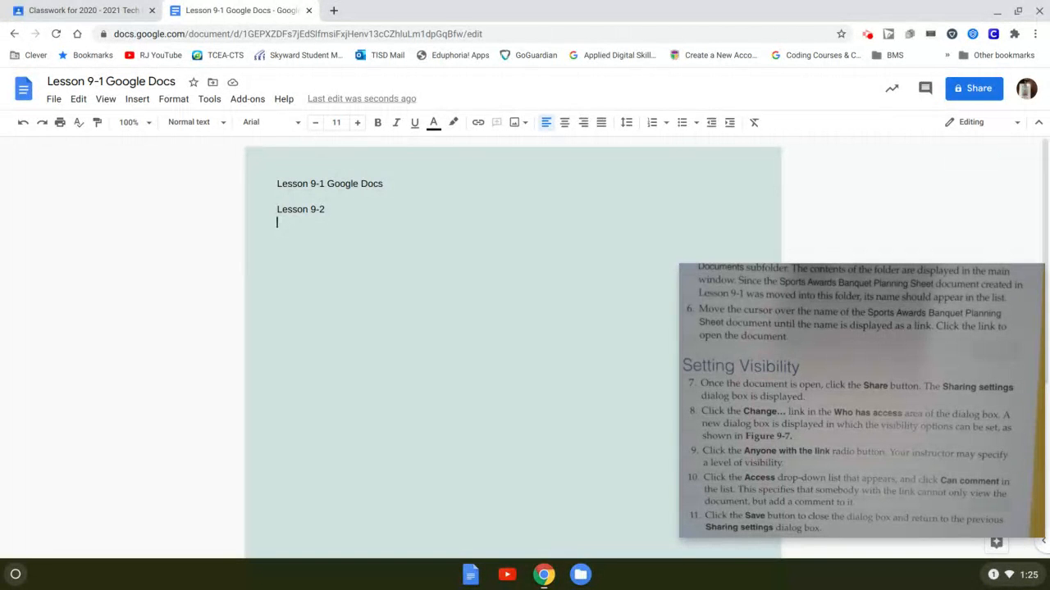
# - Screenshot the document's sharing settings, dismiss the notification, and close the Share dialog with Done
pyautogui.click(970, 90)
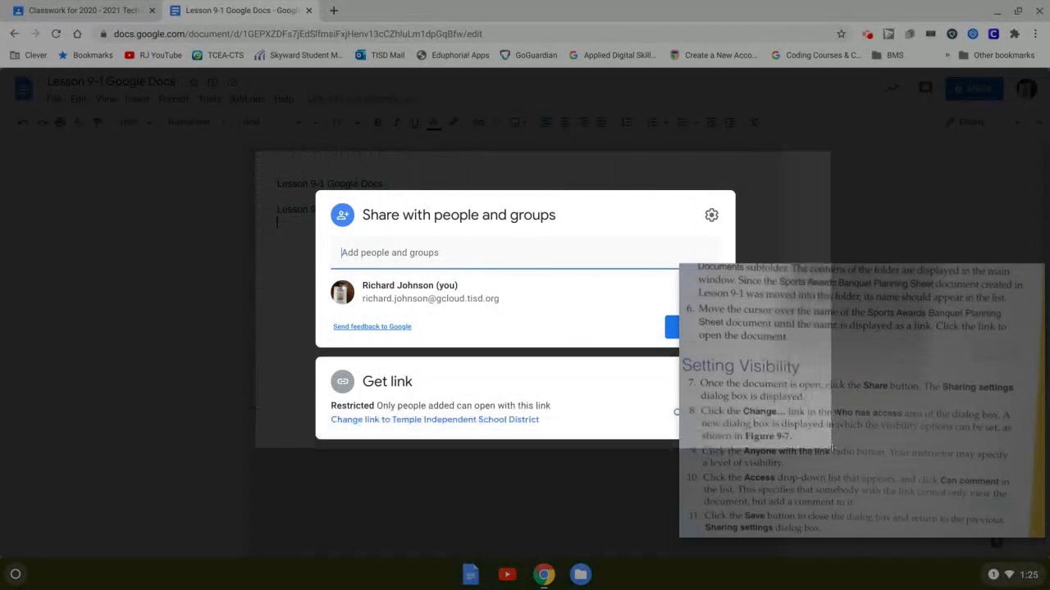
pyautogui.moveTo(840, 483); pyautogui.dragTo(838, 496)
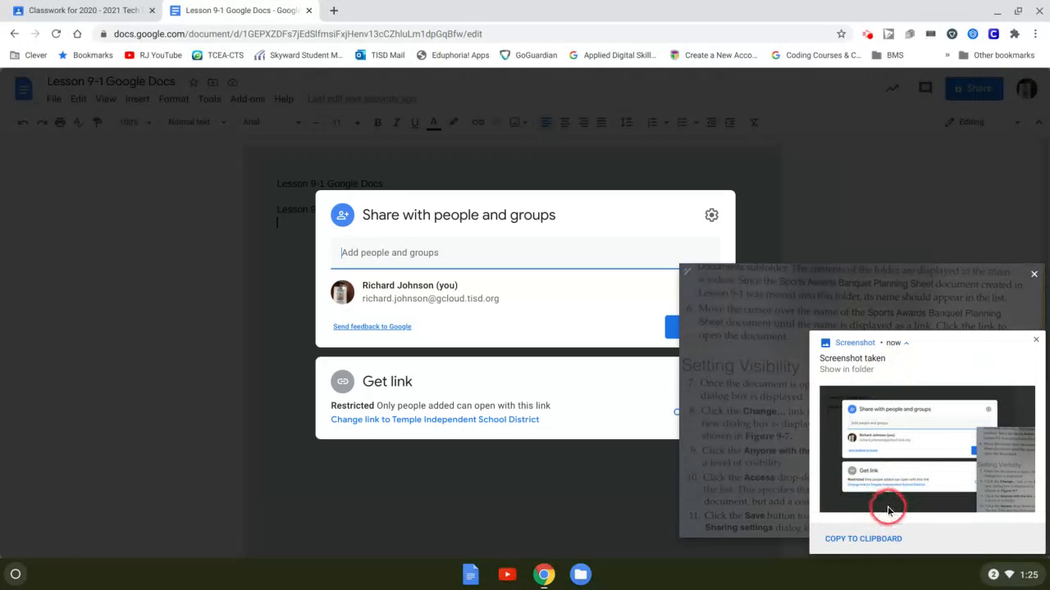
pyautogui.click(1036, 340)
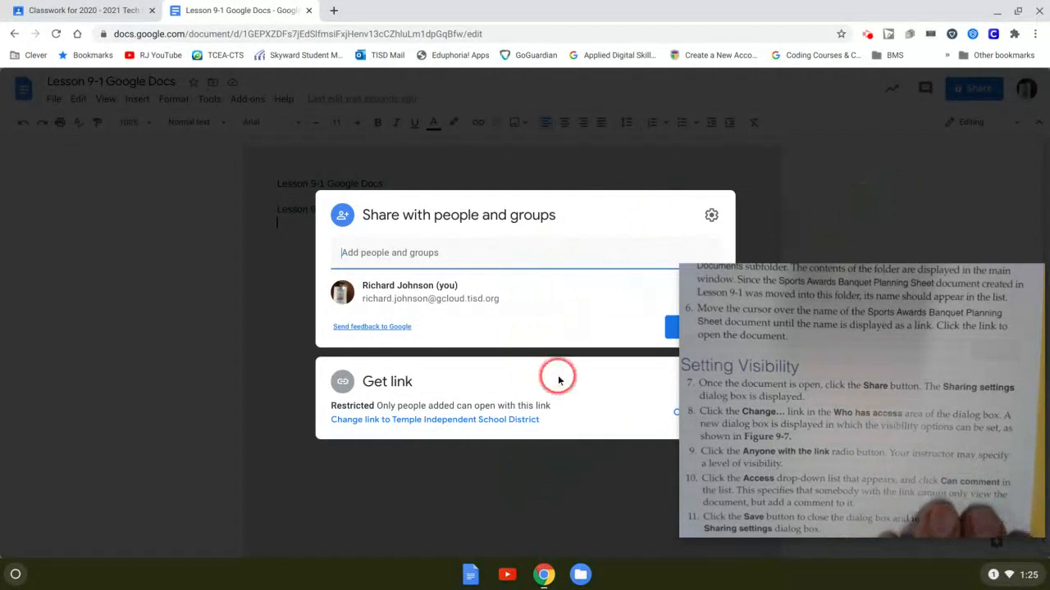
pyautogui.moveTo(691, 273); pyautogui.dragTo(771, 312)
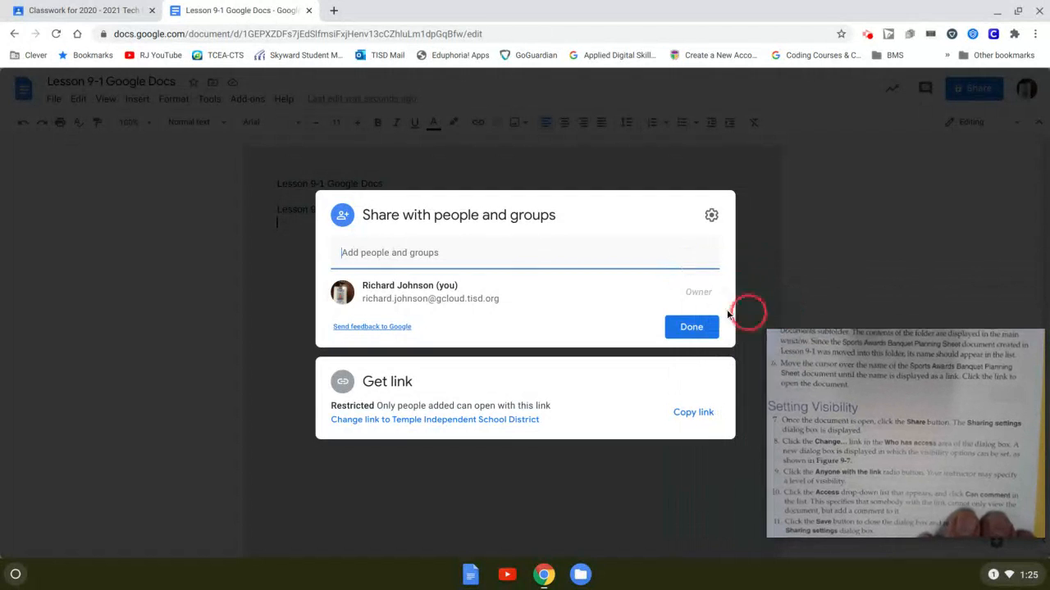
pyautogui.click(701, 333)
pyautogui.moveTo(770, 338); pyautogui.dragTo(725, 304)
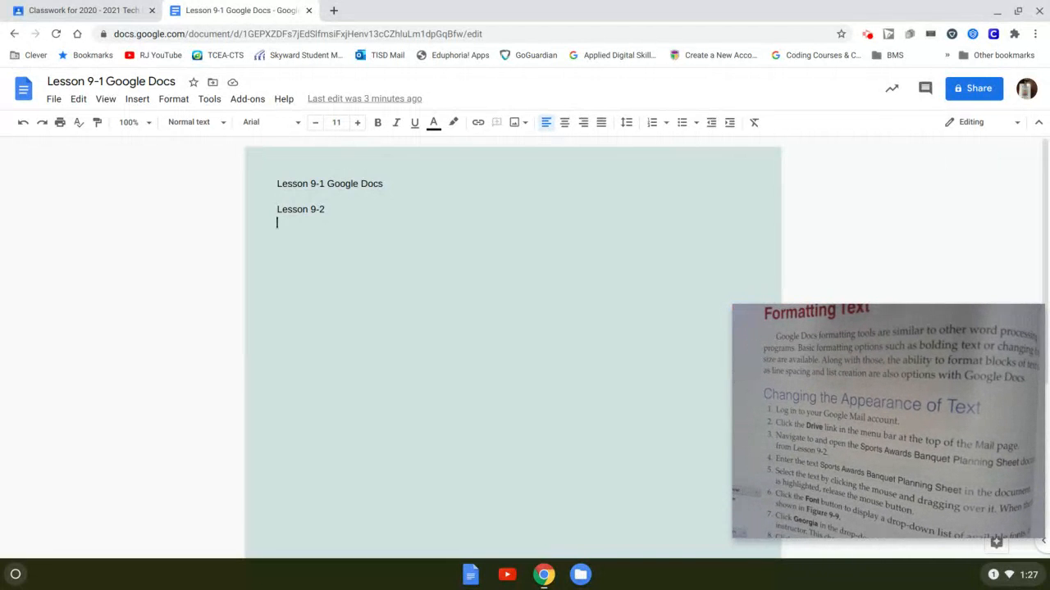
# - Add a third line 'Lesson 9-3' below Lesson 9-2, followed by an empty line
pyautogui.press('Return')
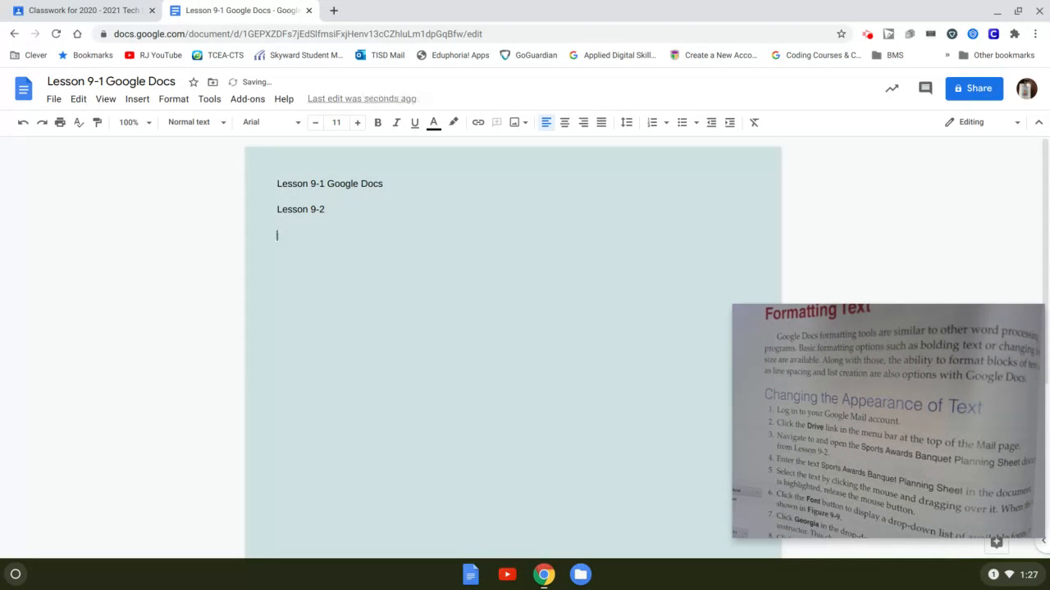
pyautogui.write('Les')
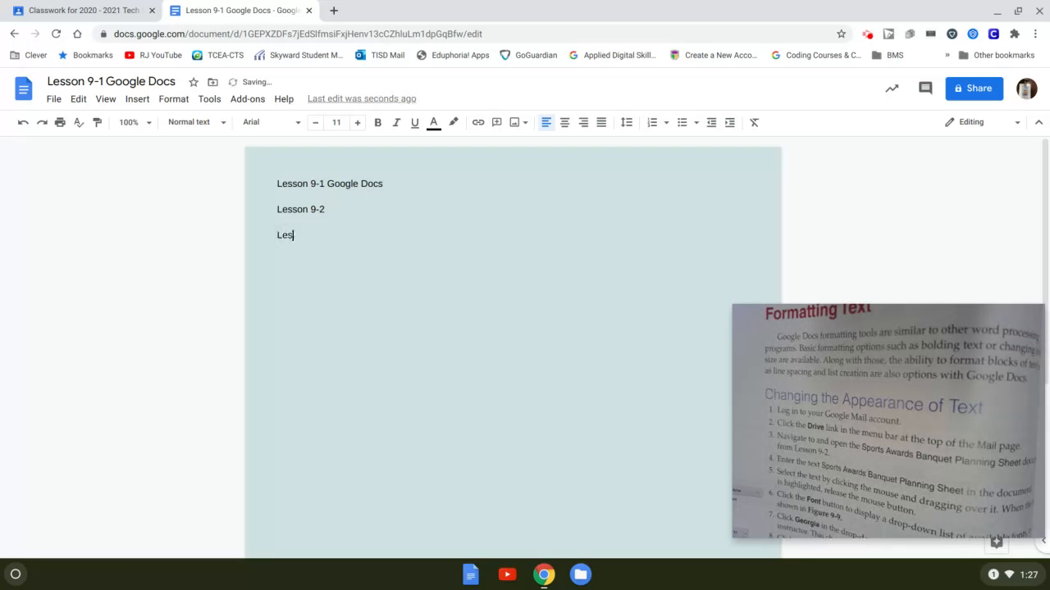
pyautogui.write('son 9')
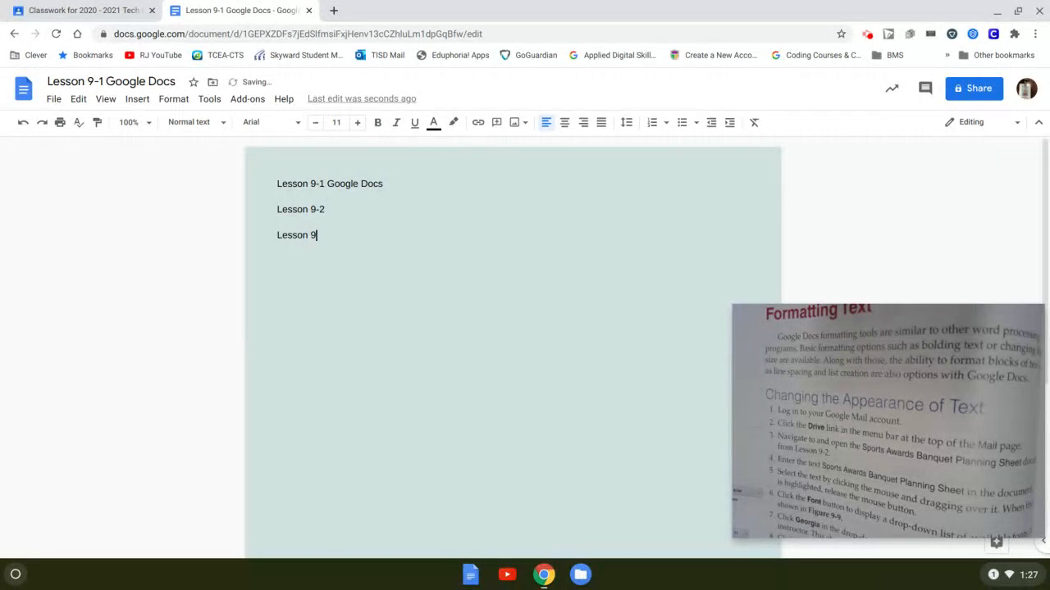
pyautogui.write('-3')
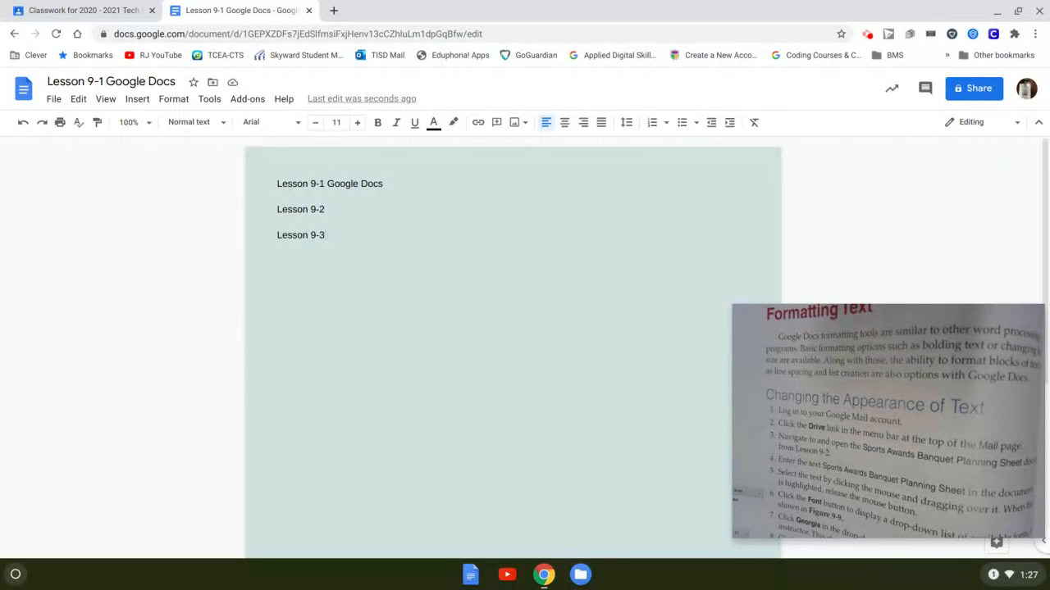
pyautogui.press('Return')
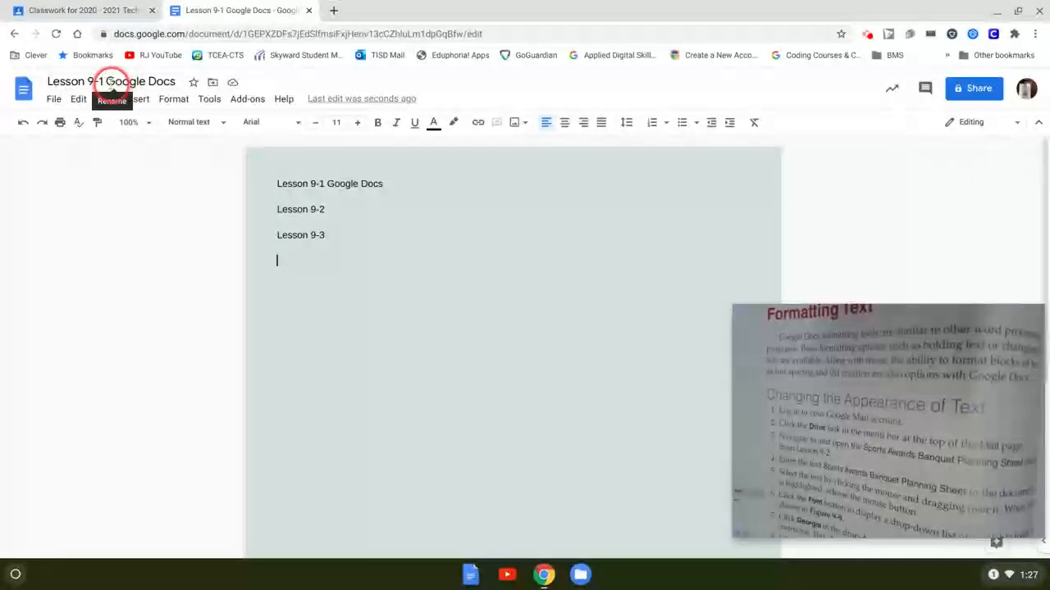
# - Retitle the document 'Lesson 9-1 through 9-3 Google Docs'
pyautogui.click(113, 82)
pyautogui.press('Left')
pyautogui.press('Left')
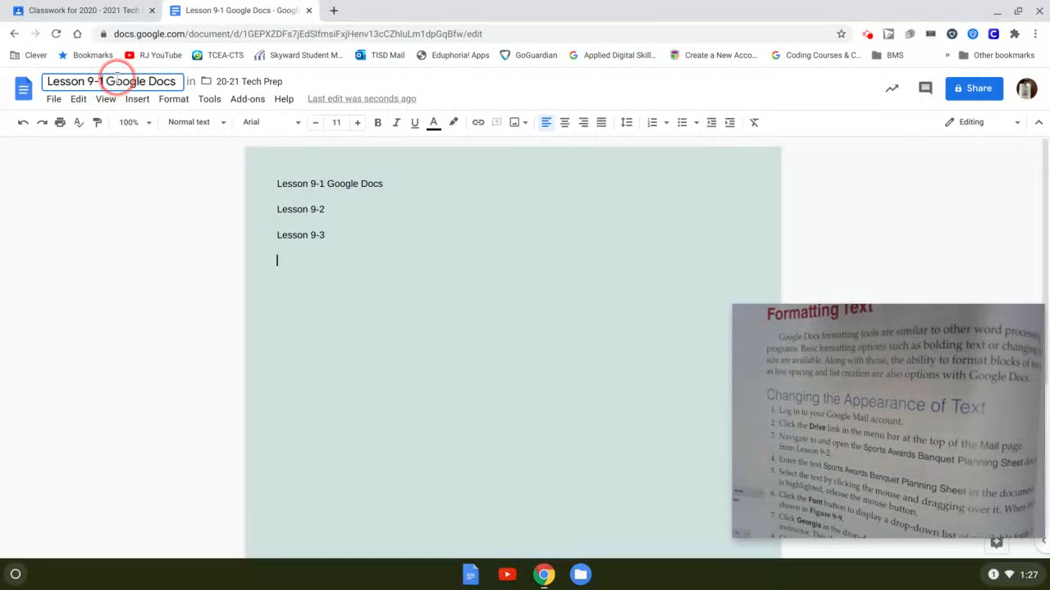
pyautogui.press('BackSpace')
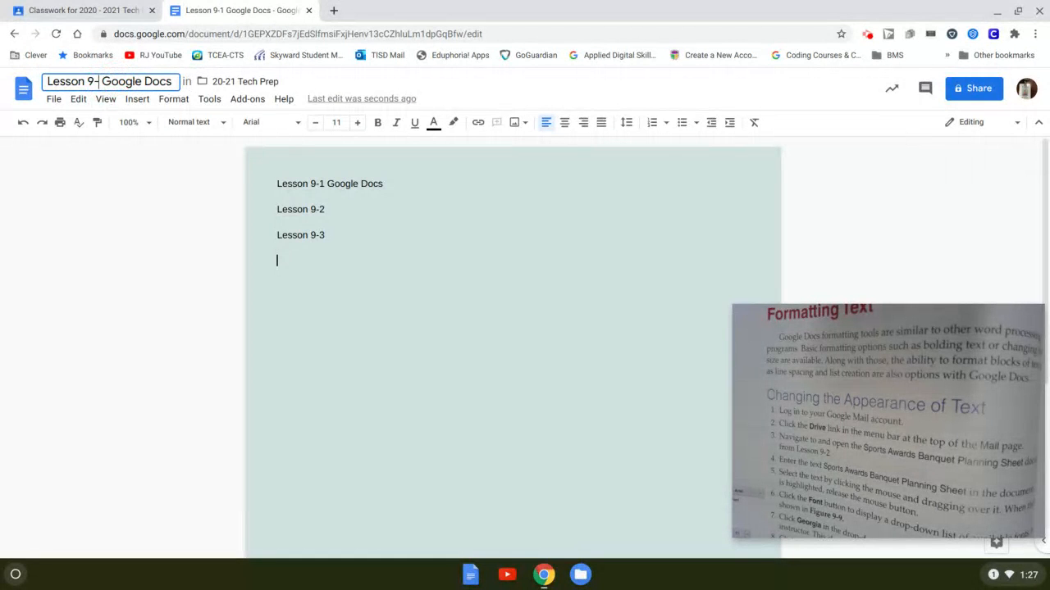
pyautogui.write('1')
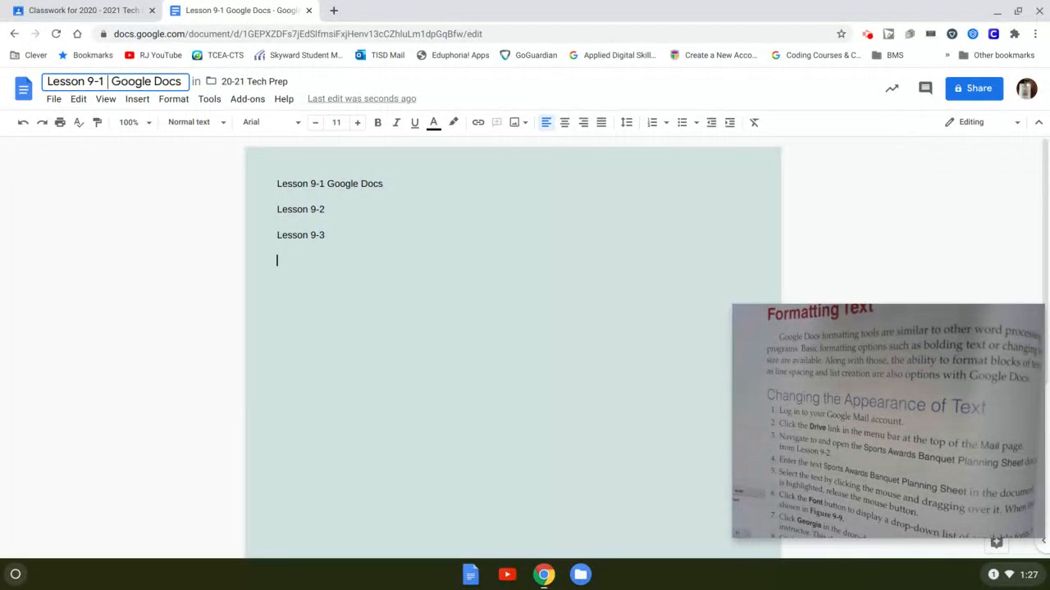
pyautogui.write(' t')
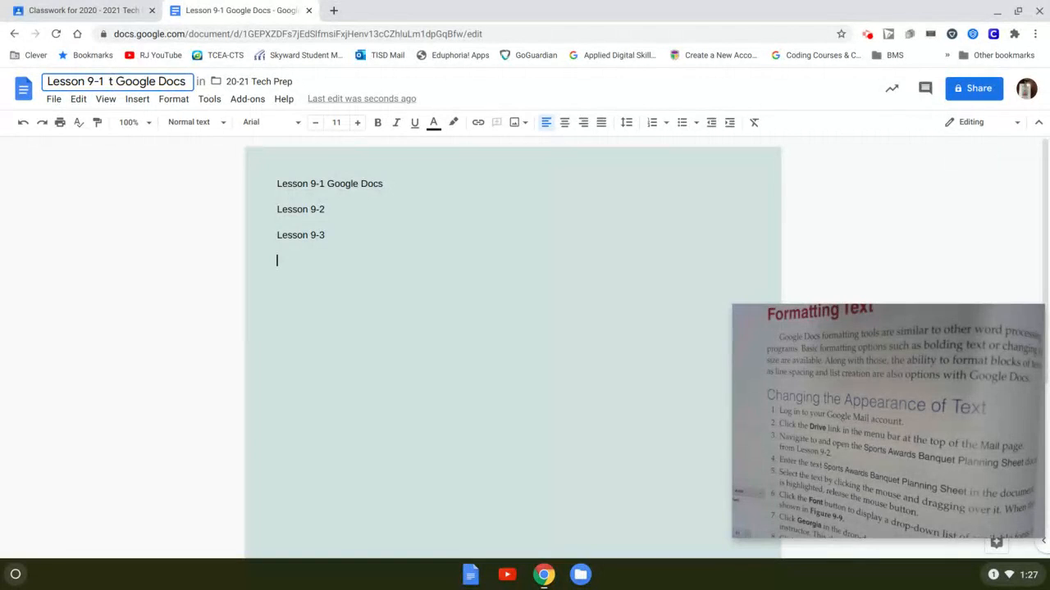
pyautogui.write('hrought')
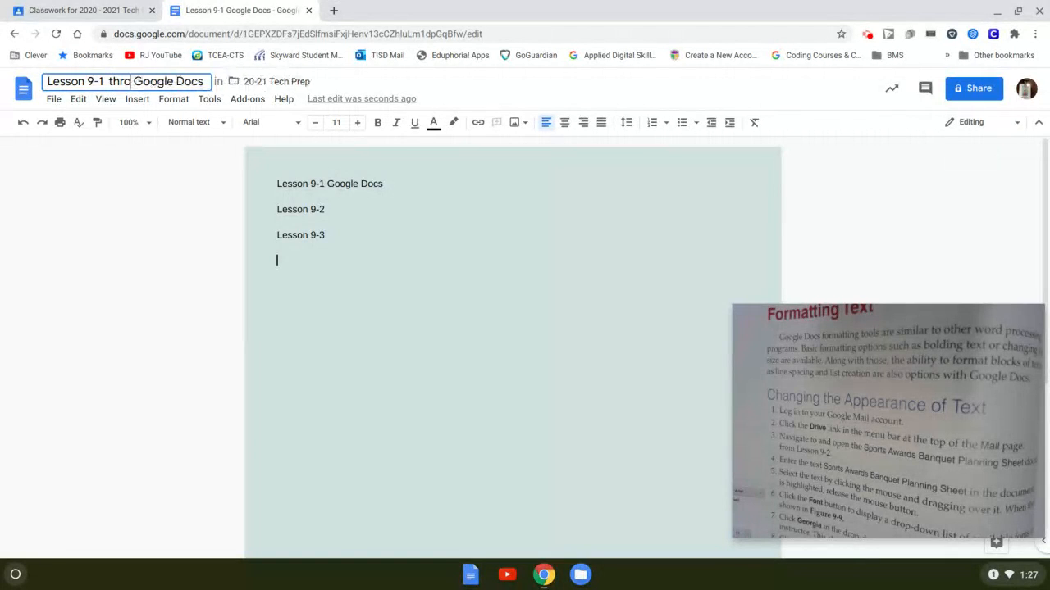
pyautogui.press('BackSpace')
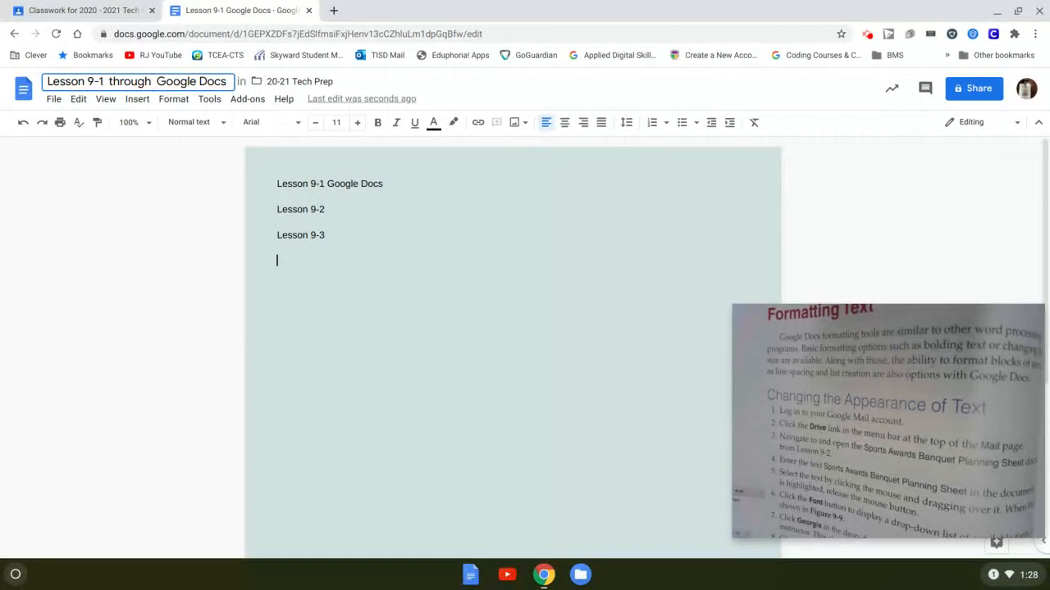
pyautogui.write('9-3')
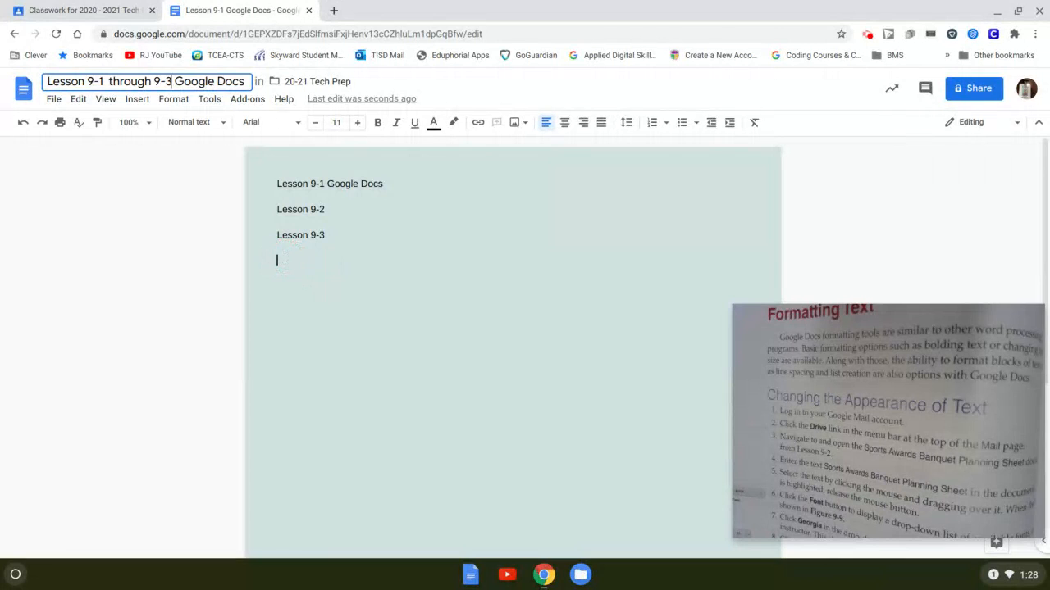
pyautogui.write('Thsi')
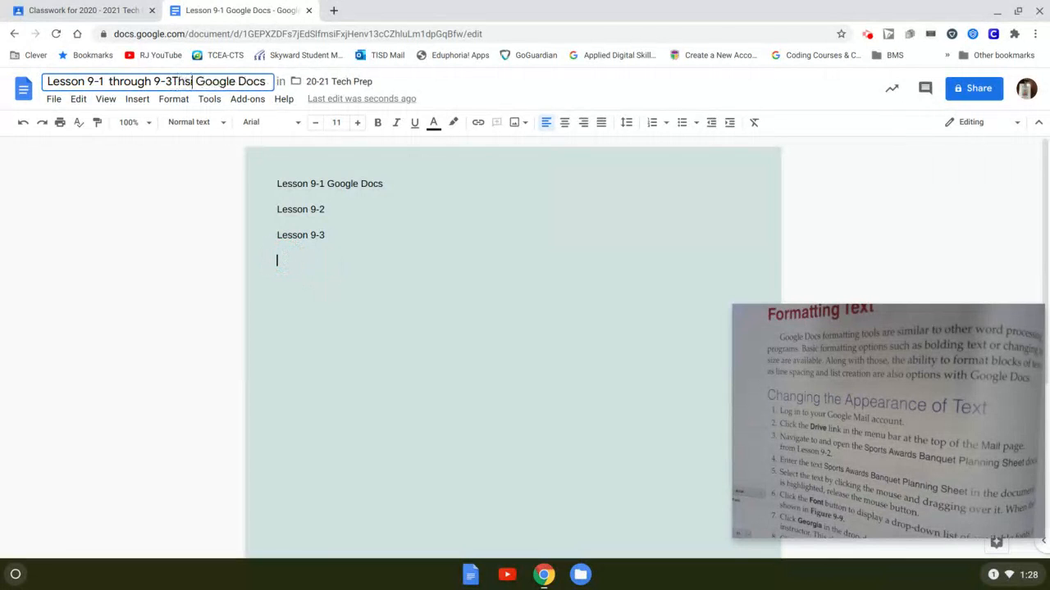
pyautogui.press('BackSpace')
pyautogui.press('BackSpace')
pyautogui.press('BackSpace')
pyautogui.press('BackSpace')
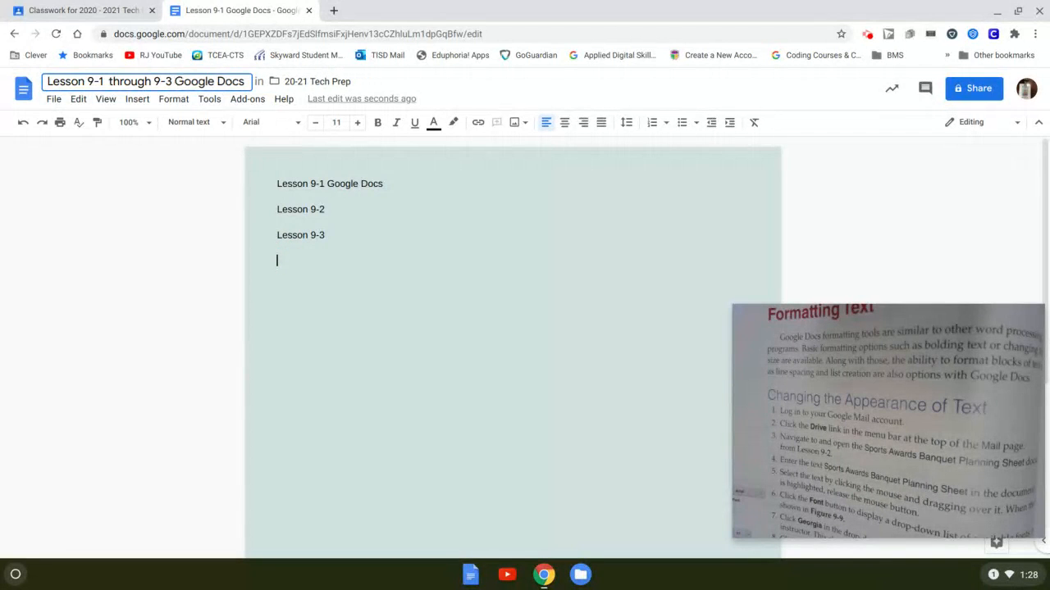
pyautogui.click(288, 260)
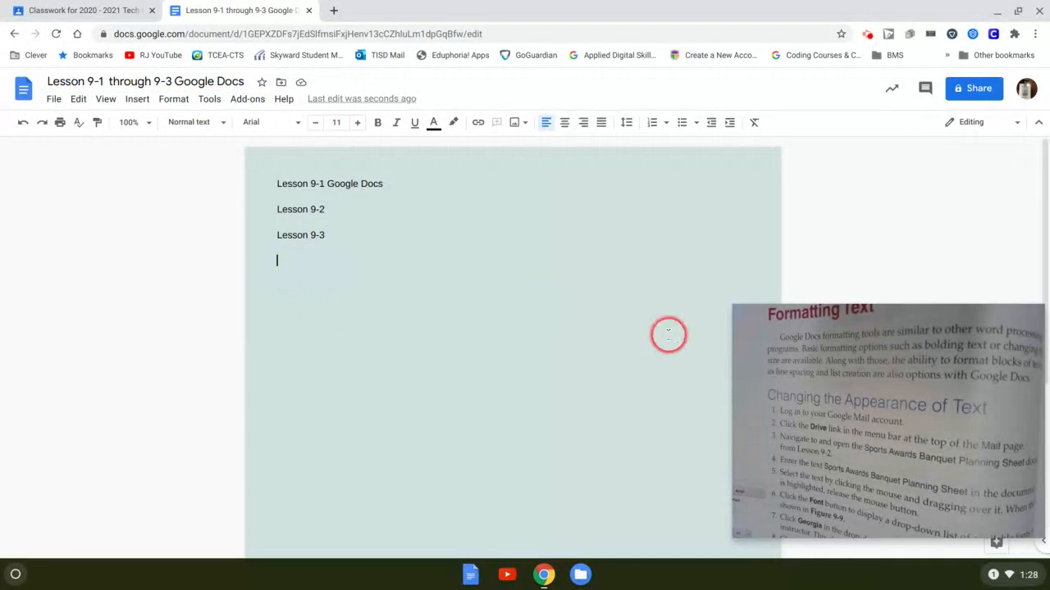
# - Write 'This is how to change your font style.' on the empty fourth line
pyautogui.write('This ')
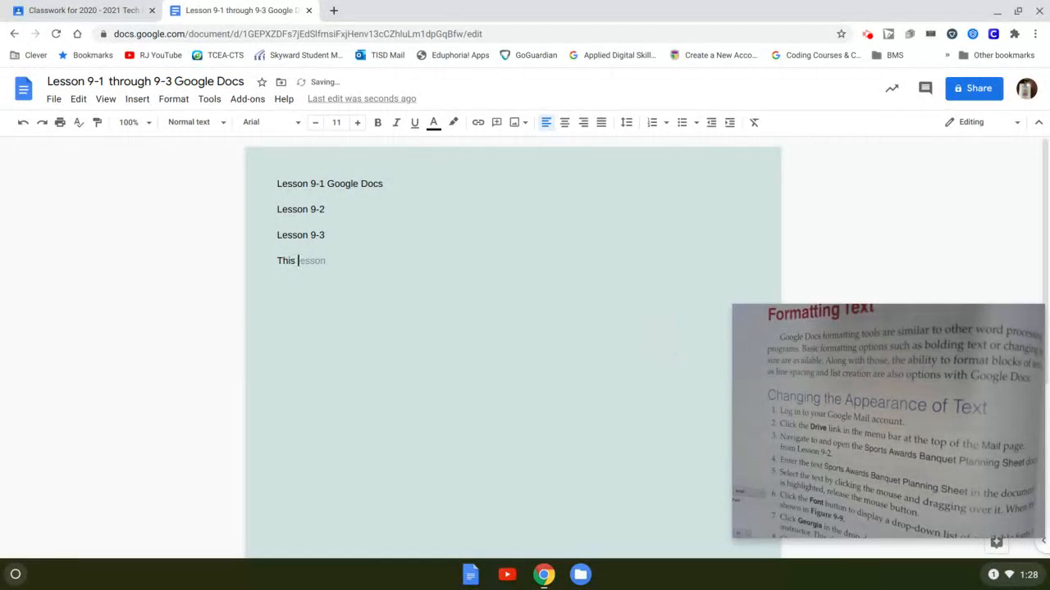
pyautogui.write('is how to chang')
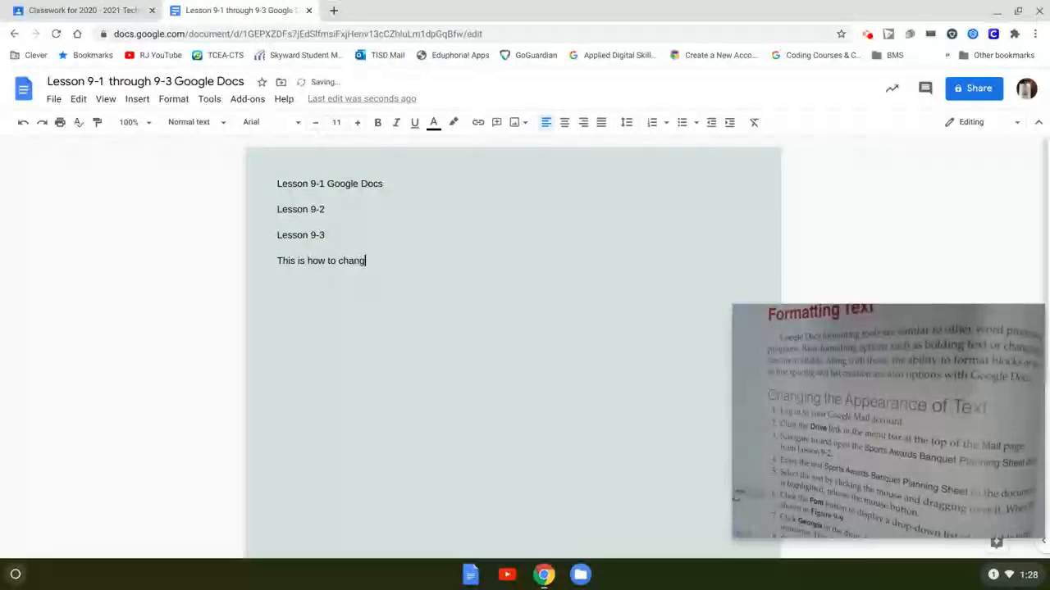
pyautogui.write('e your font sty')
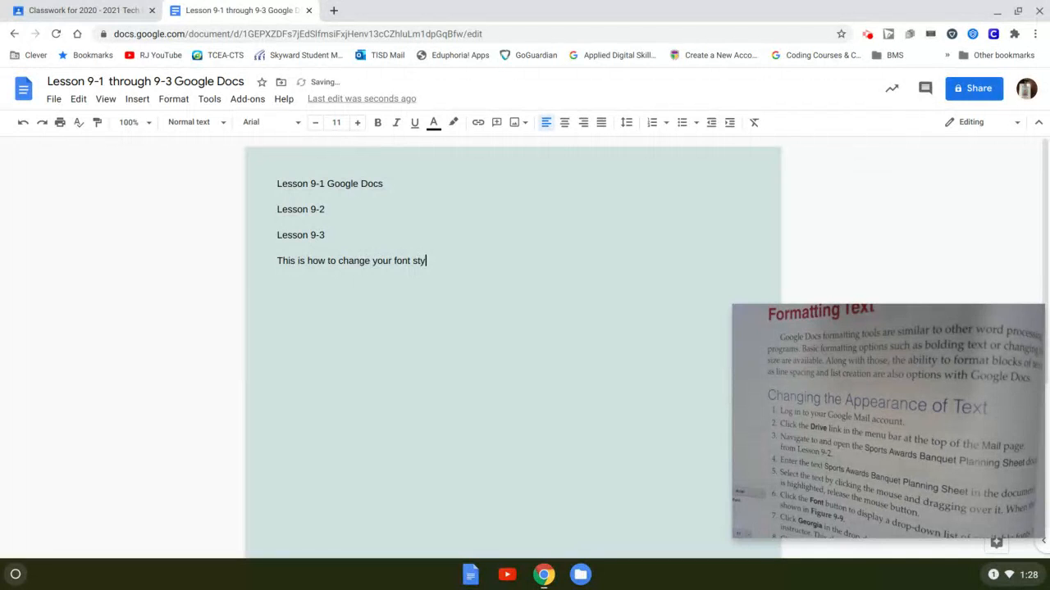
pyautogui.write(';e')
pyautogui.click(444, 270)
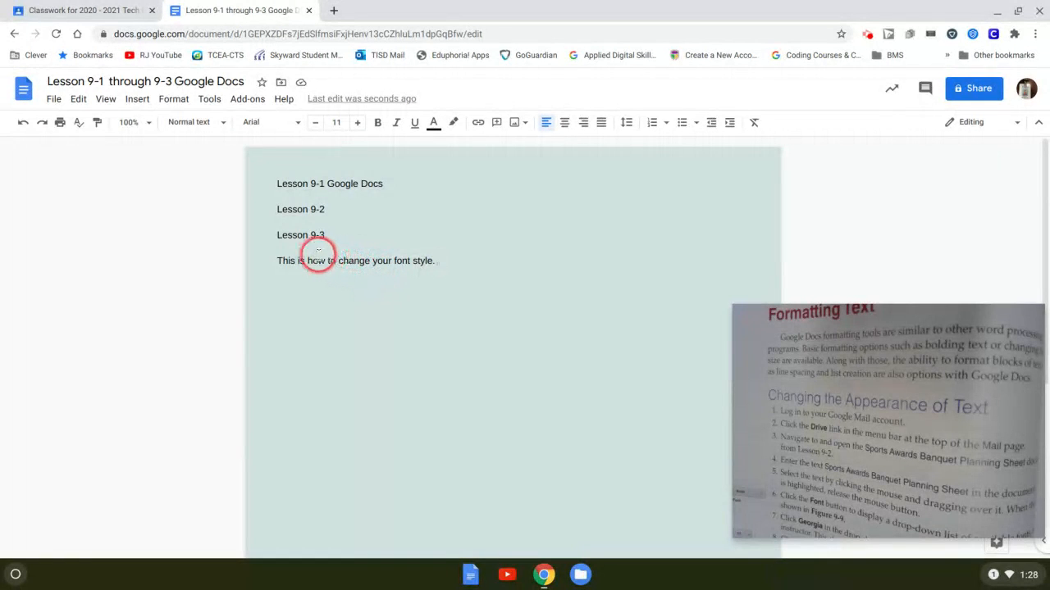
# - Set the phrase "how to change" in the Lobster font, after briefly trying Georgia
pyautogui.moveTo(306, 261); pyautogui.dragTo(368, 261)
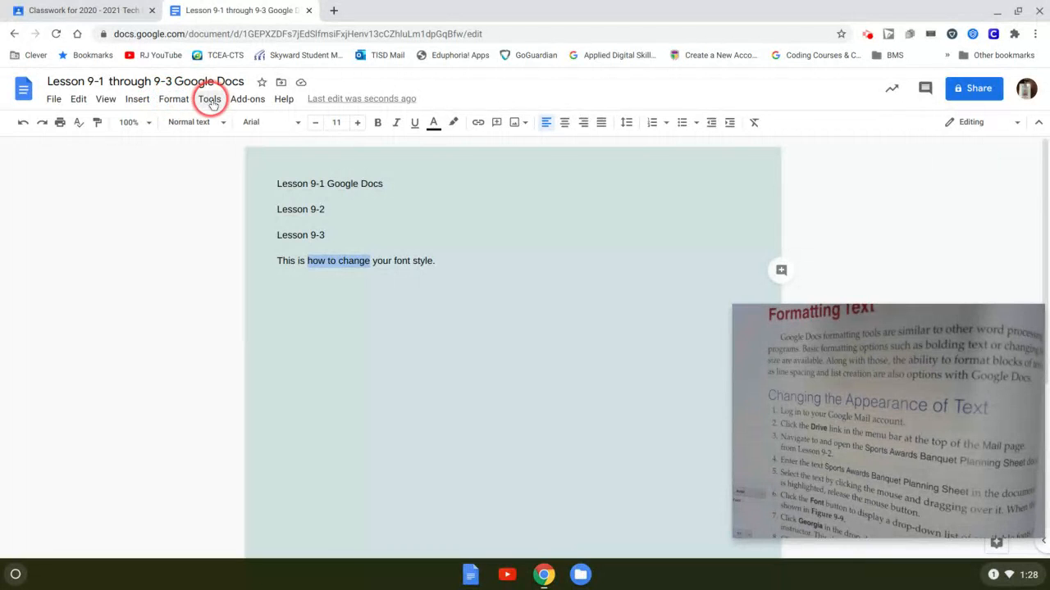
pyautogui.click(300, 124)
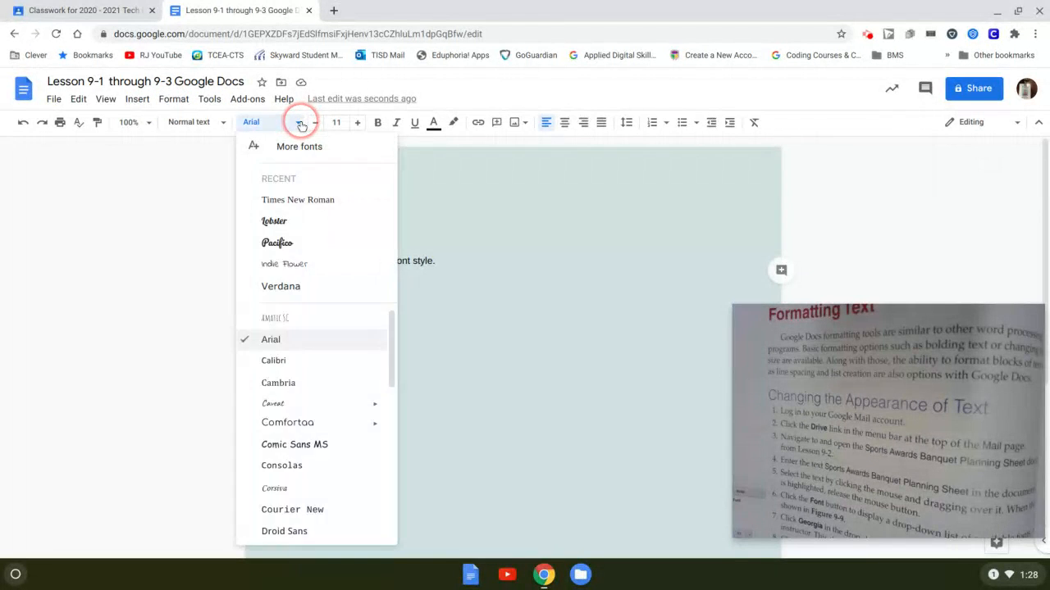
pyautogui.scroll(-3, 322, 355)
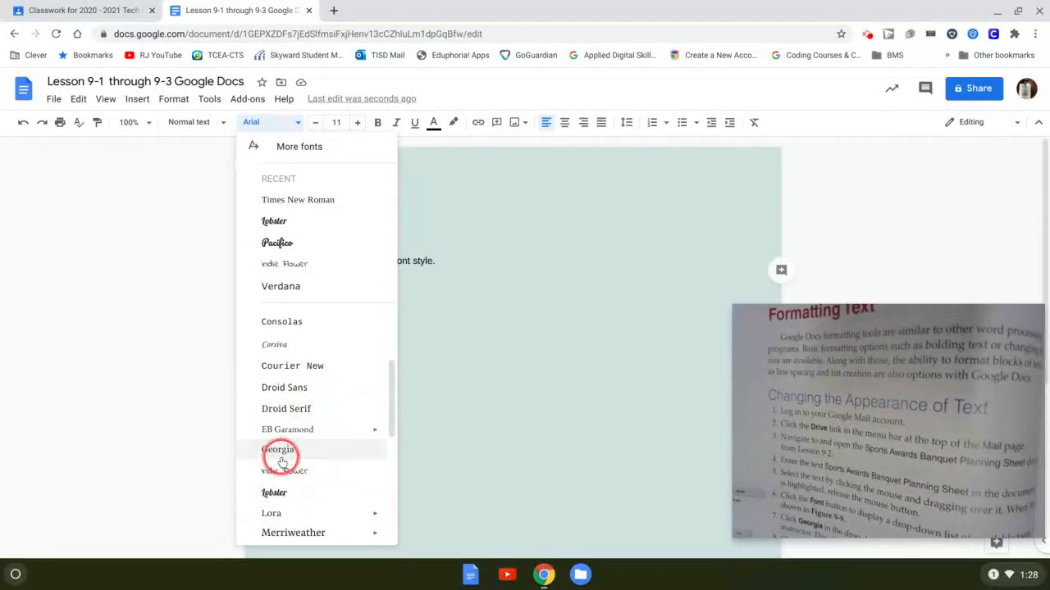
pyautogui.click(280, 454)
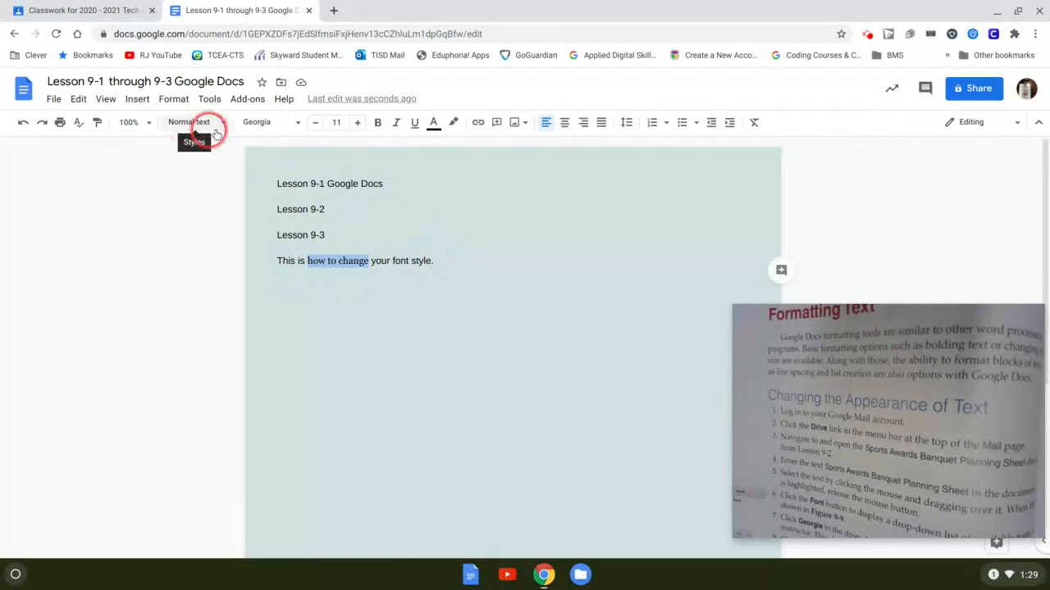
pyautogui.click(298, 125)
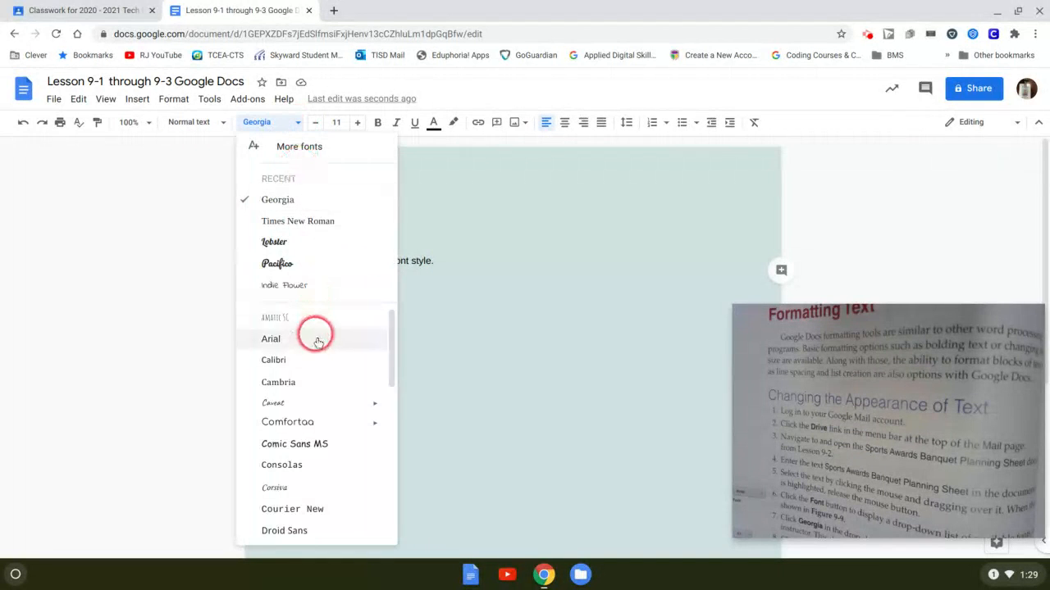
pyautogui.click(302, 247)
pyautogui.click(392, 291)
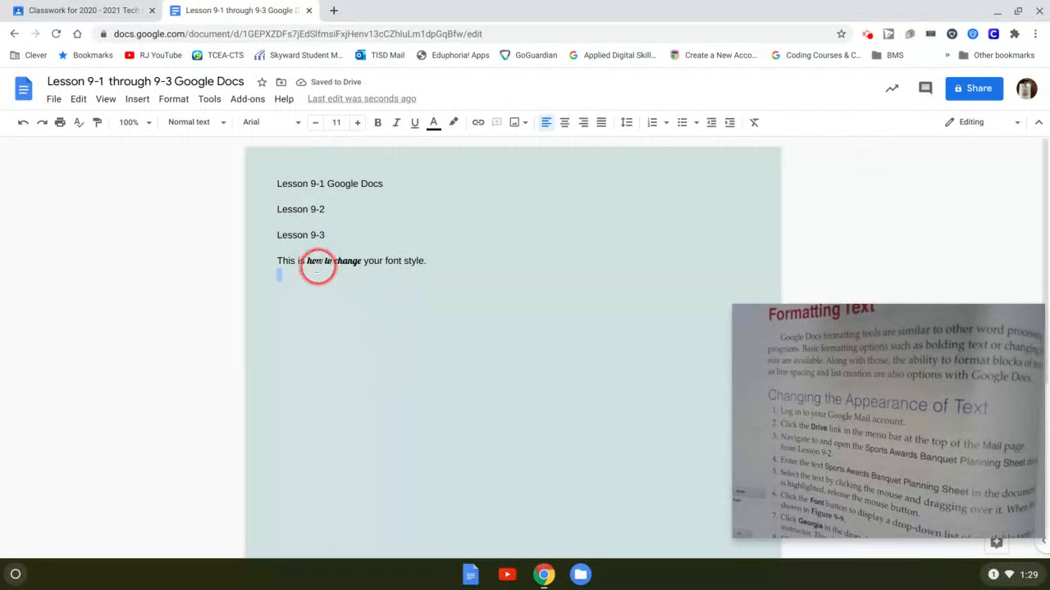
pyautogui.moveTo(308, 261); pyautogui.dragTo(361, 261)
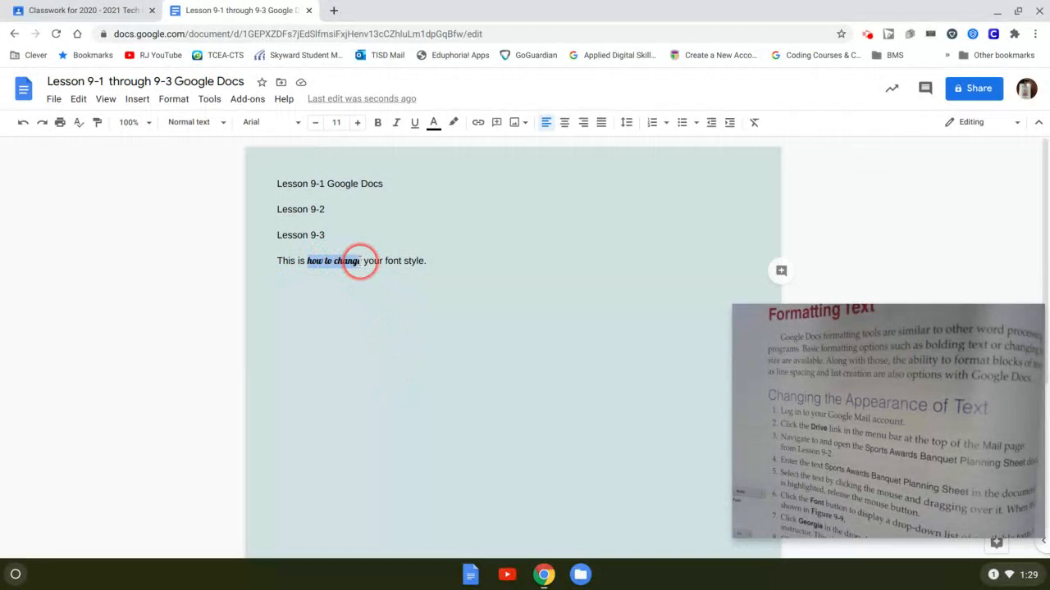
# - Colour "how to change" red and give it a yellow highlight
pyautogui.click(434, 122)
pyautogui.click(453, 165)
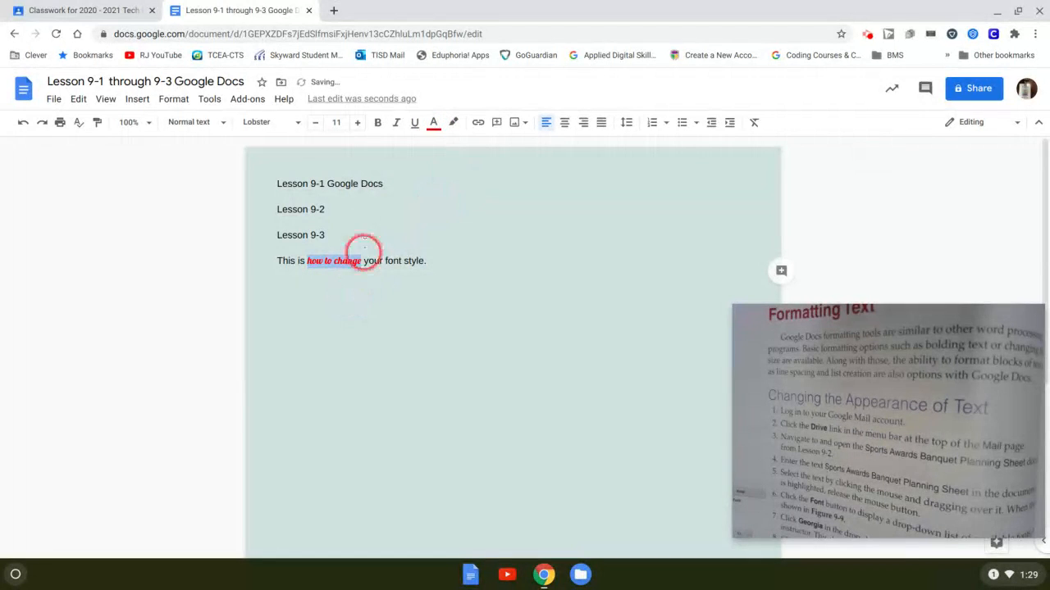
pyautogui.click(454, 123)
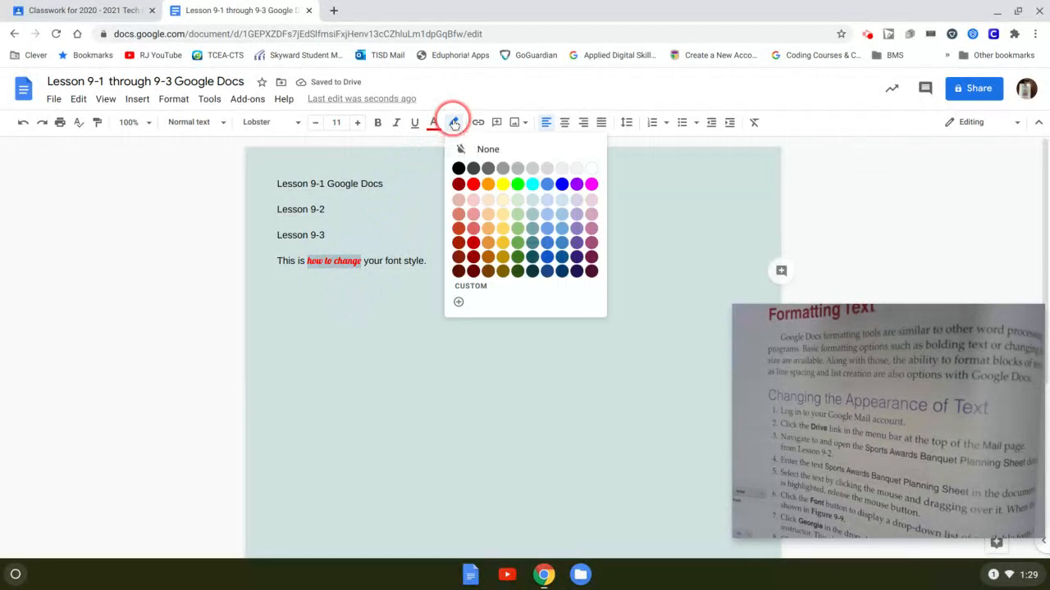
pyautogui.click(504, 189)
pyautogui.click(410, 309)
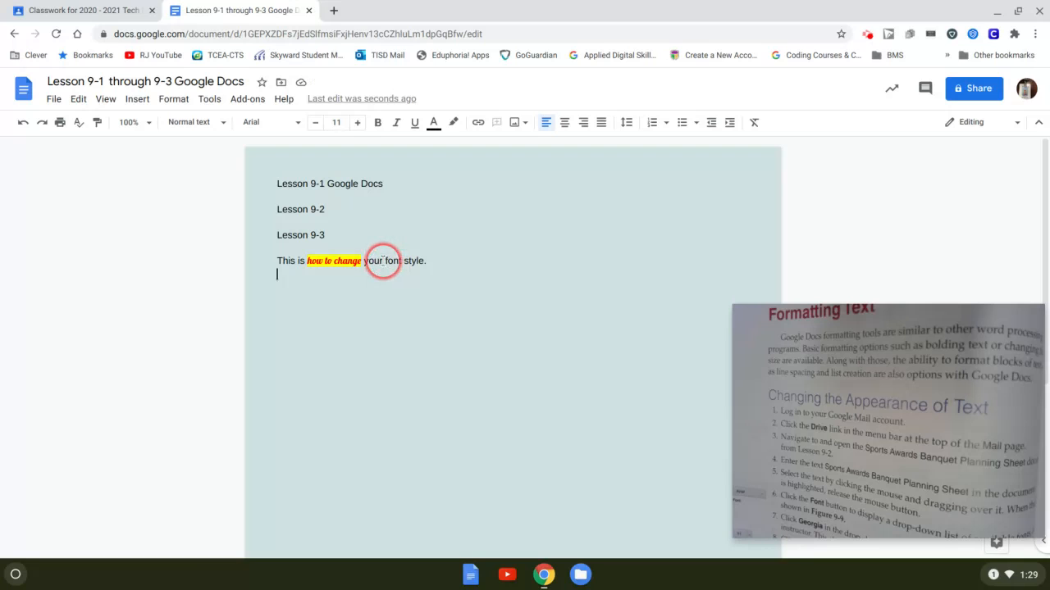
pyautogui.moveTo(386, 260); pyautogui.dragTo(400, 260)
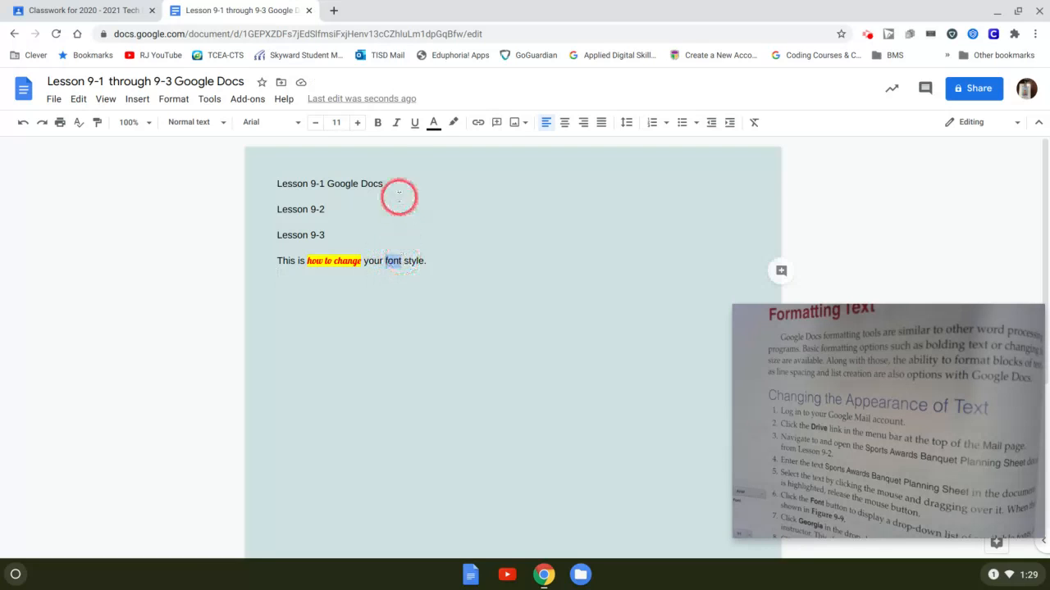
# - Enlarge the selected word "font" to 13 pt
pyautogui.click(338, 122)
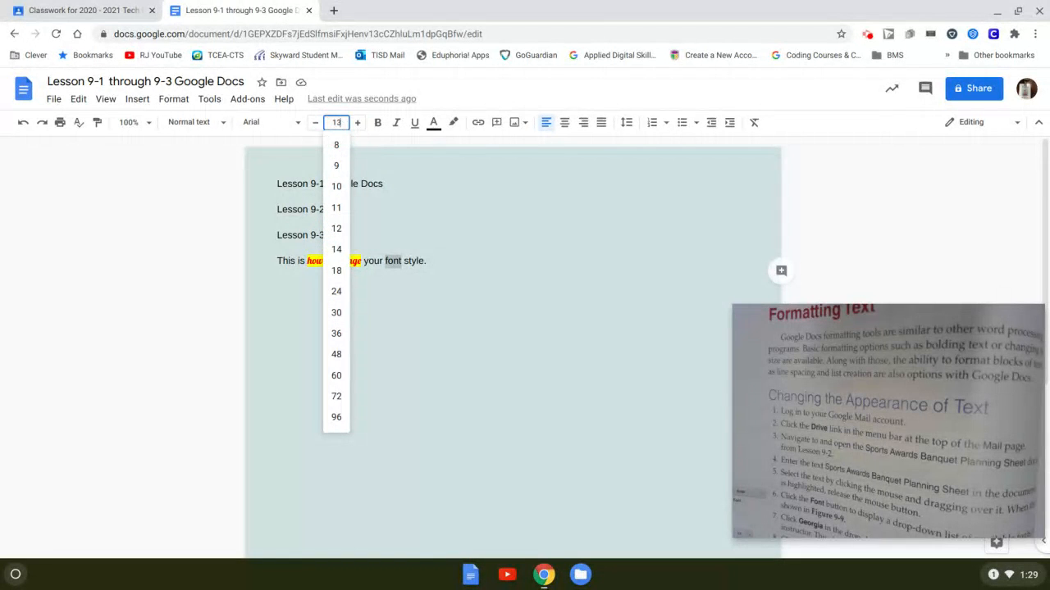
pyautogui.press('Return')
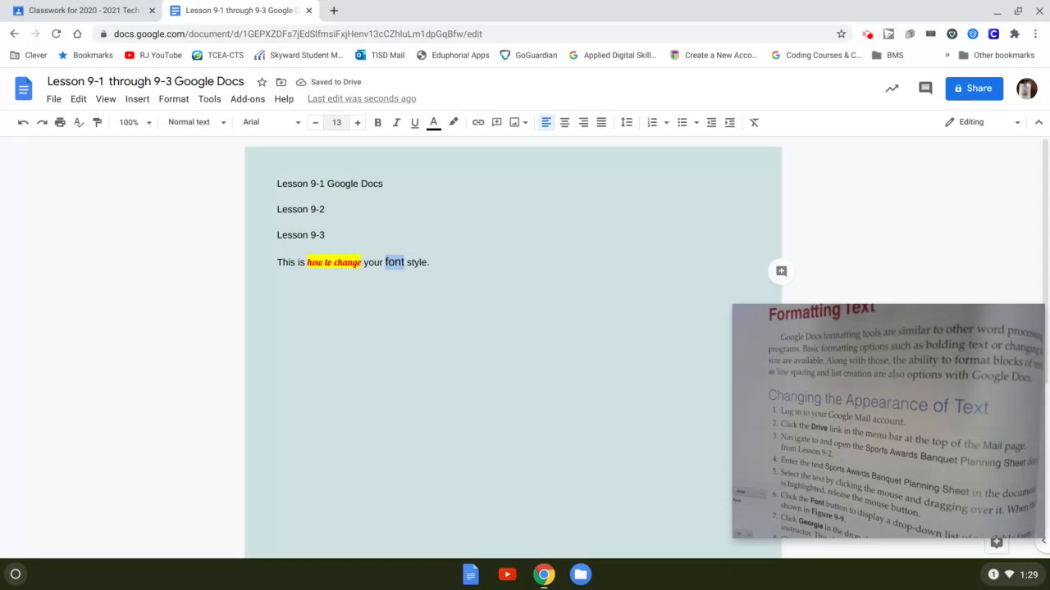
pyautogui.click(413, 262)
pyautogui.click(399, 262)
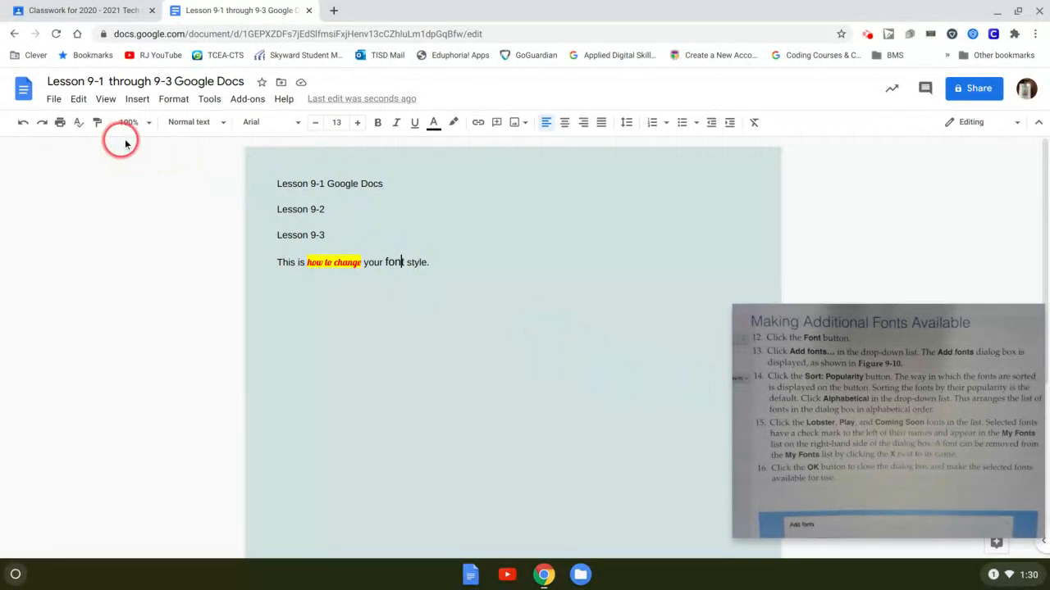
# - Open the More fonts collection from the Font dropdown
pyautogui.click(222, 123)
pyautogui.click(222, 124)
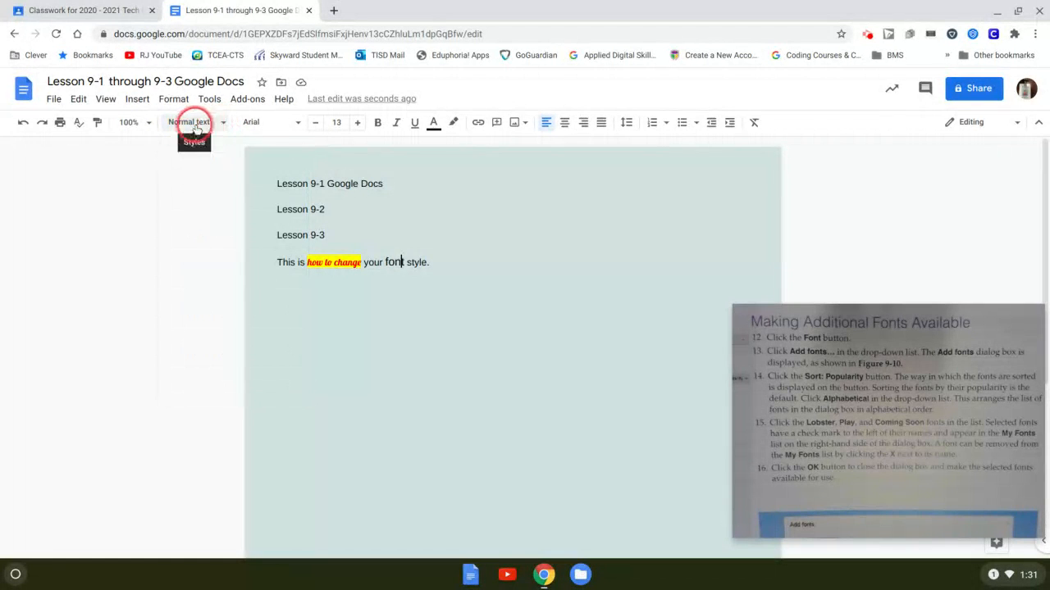
pyautogui.click(298, 124)
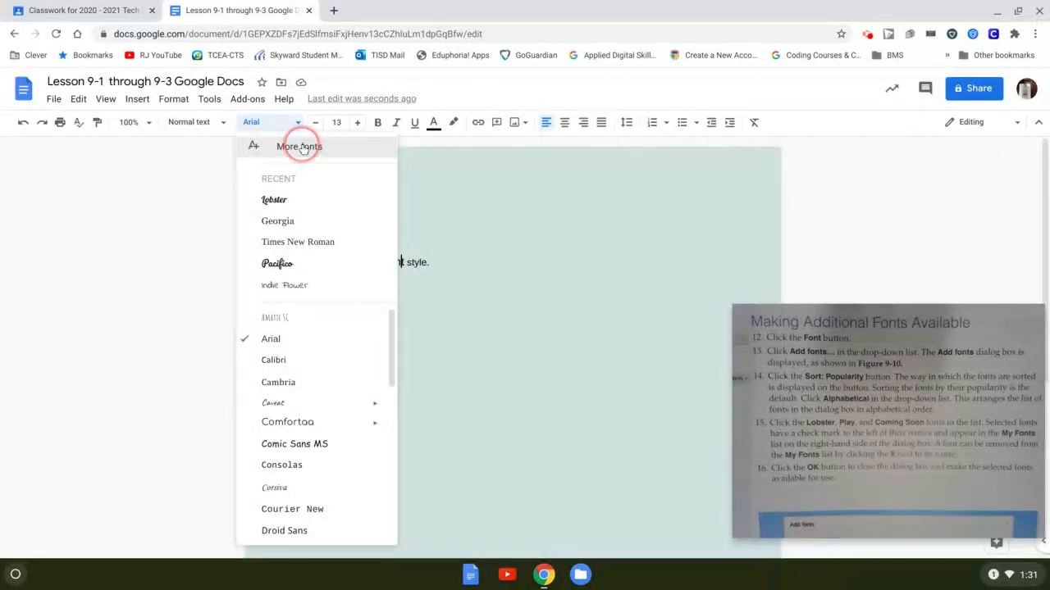
pyautogui.click(300, 147)
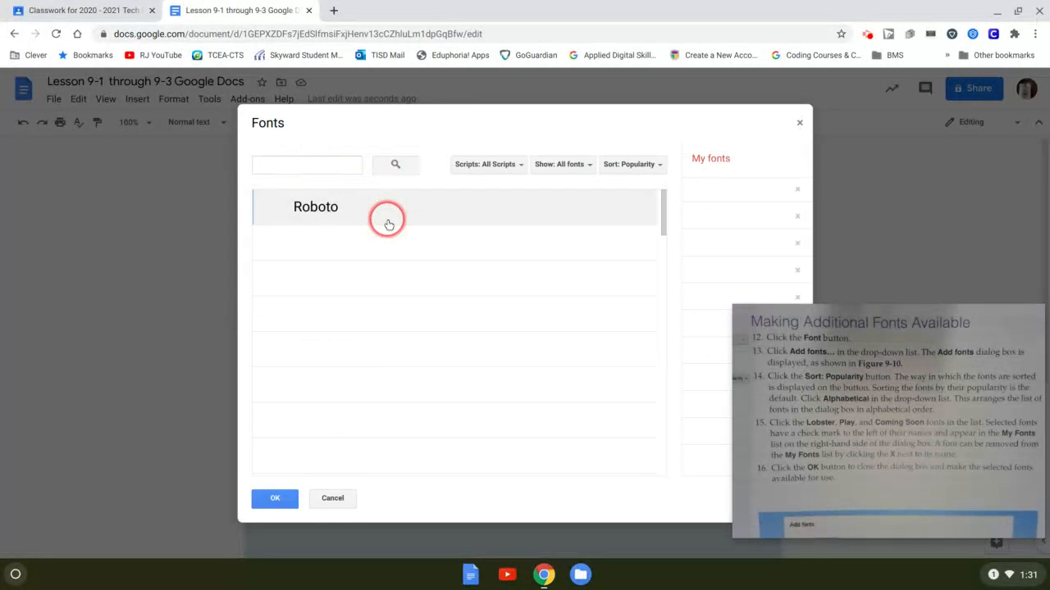
# - Browse the Sort, Show and Scripts menus, leaving popularity sort and all scripts unchanged
pyautogui.click(654, 167)
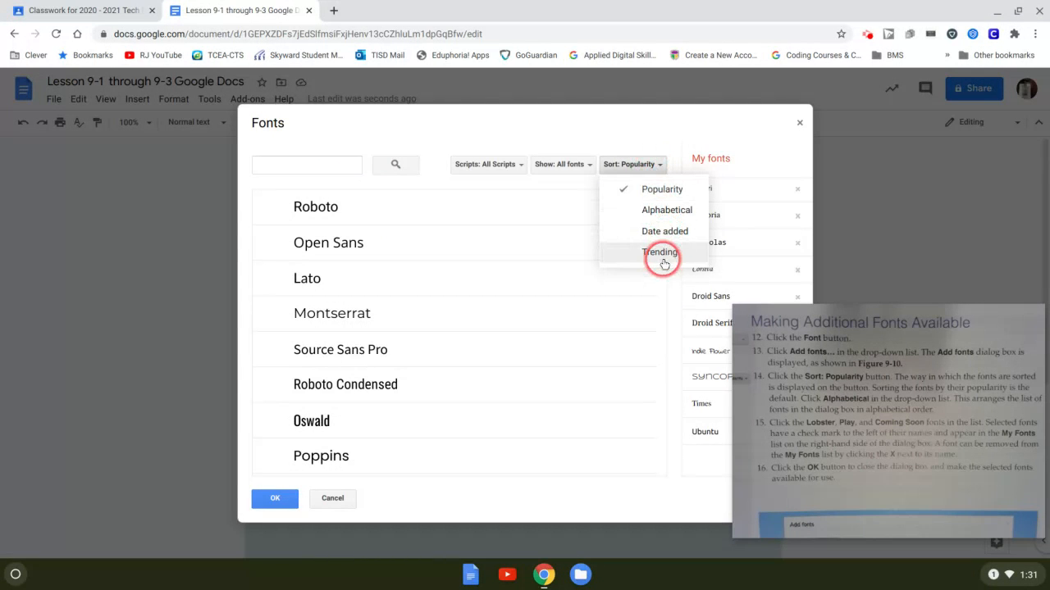
pyautogui.click(575, 168)
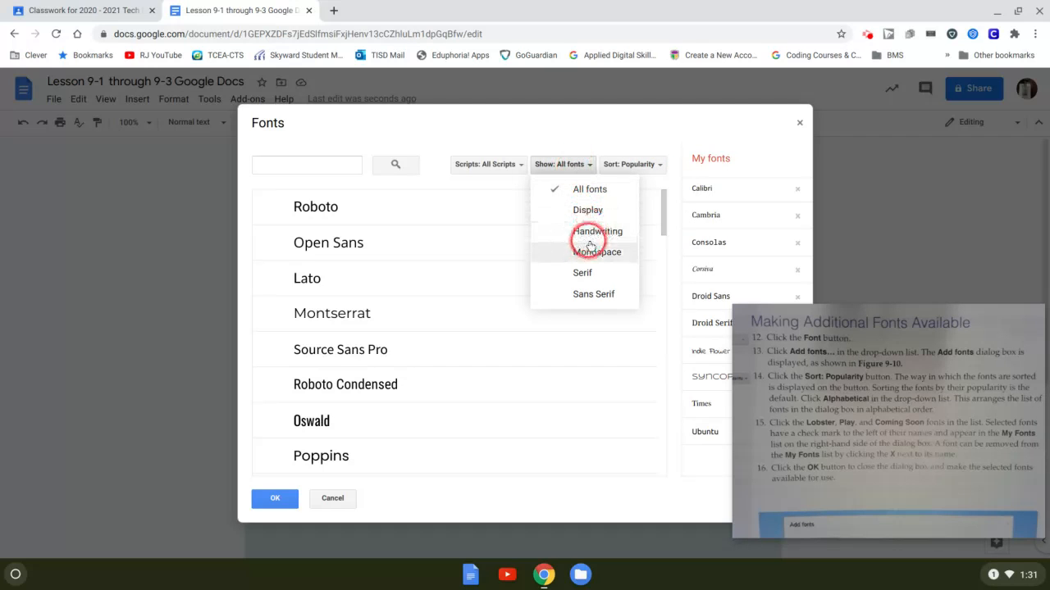
pyautogui.click(519, 168)
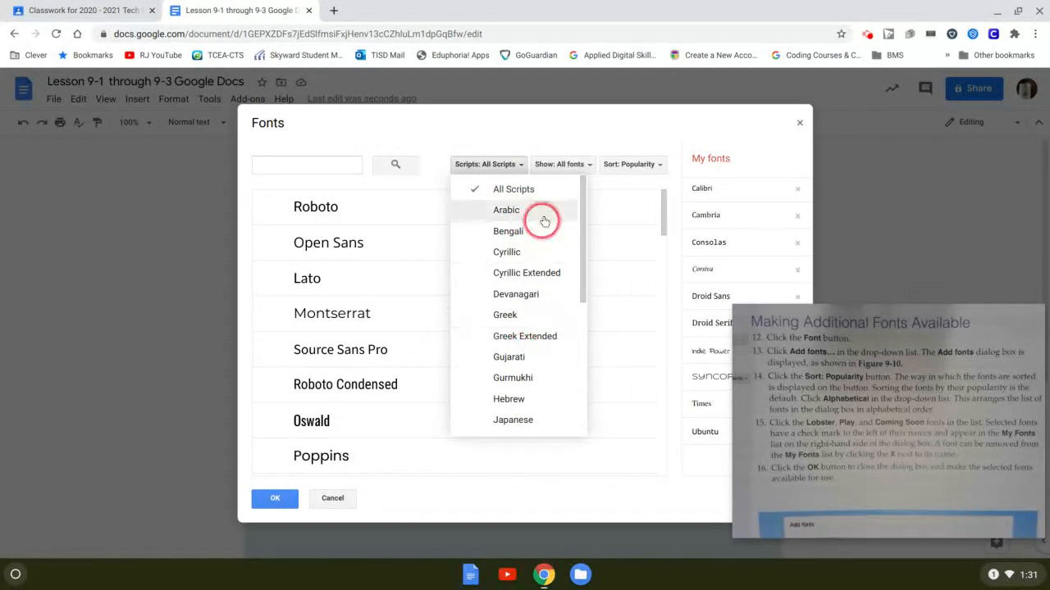
pyautogui.click(563, 133)
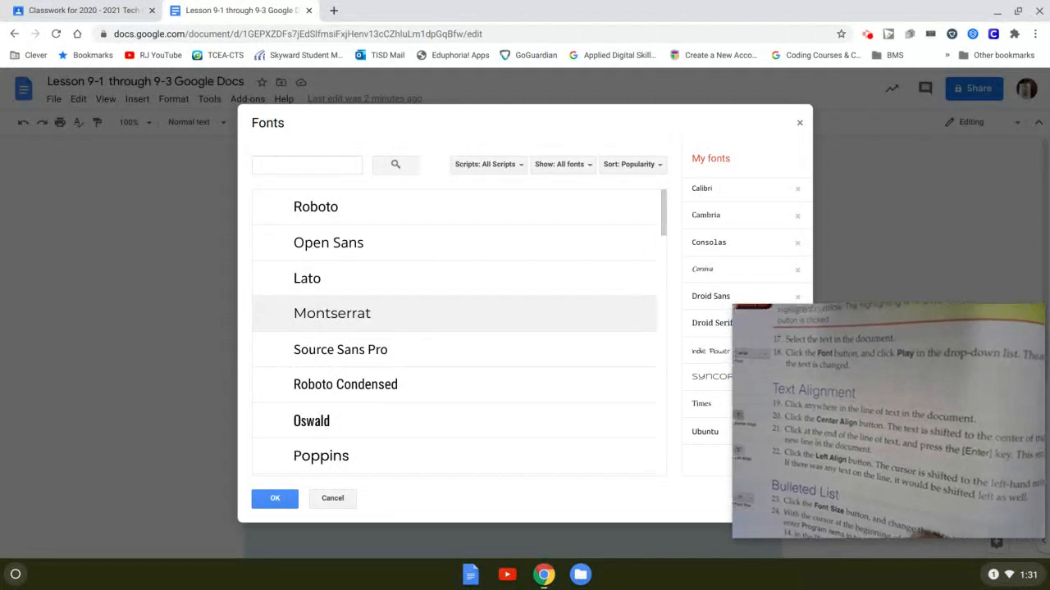
# - Cancel the Fonts dialog without adding fonts and select the whole sentence
pyautogui.click(316, 496)
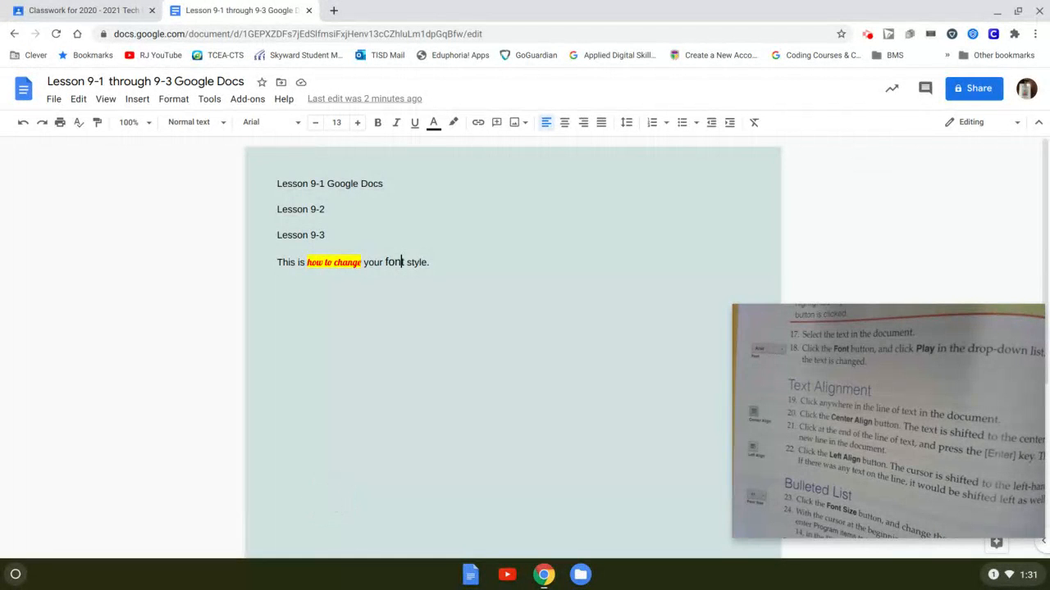
pyautogui.click(461, 264)
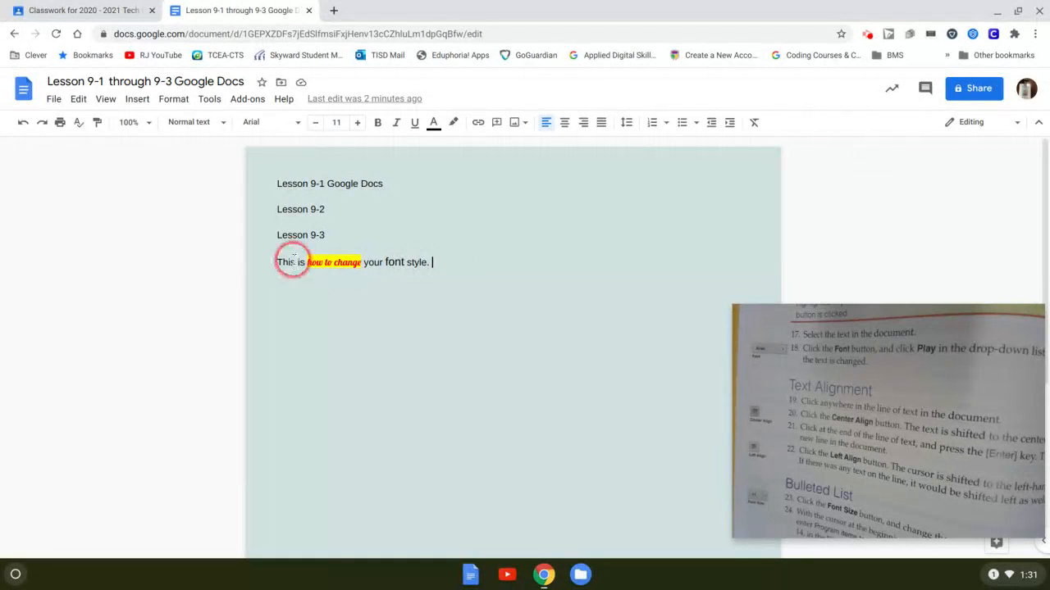
pyautogui.moveTo(276, 262); pyautogui.dragTo(440, 263)
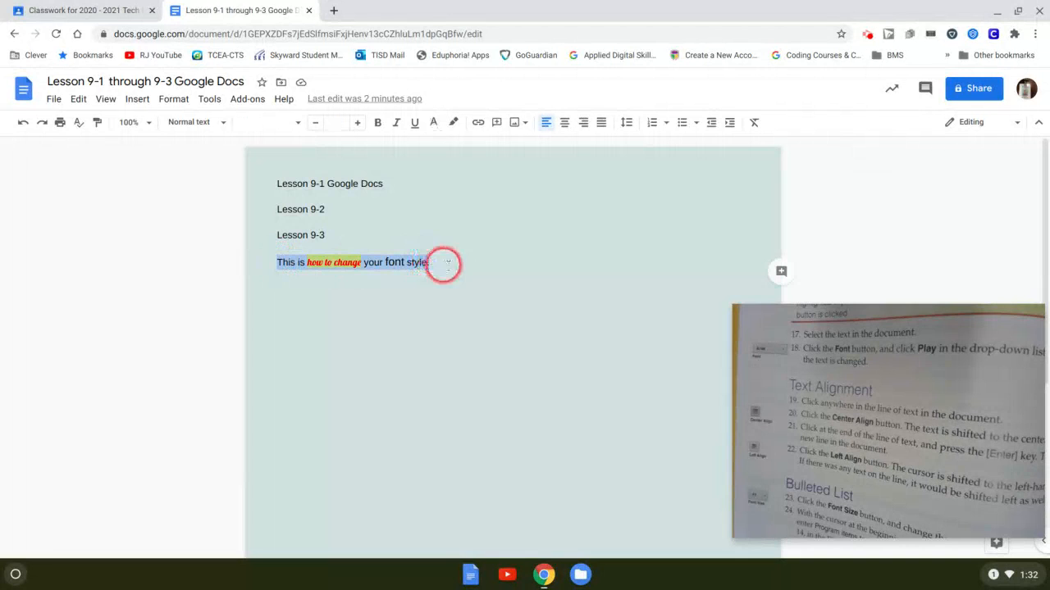
# - Centre the sentence after trying the other alignments, and start an empty line below it
pyautogui.click(565, 123)
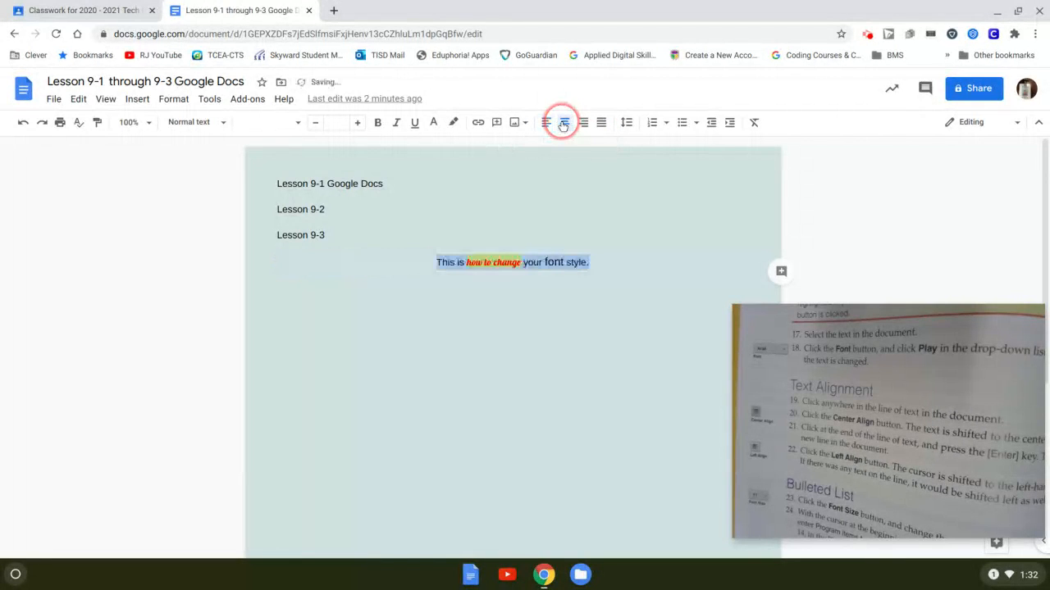
pyautogui.click(584, 123)
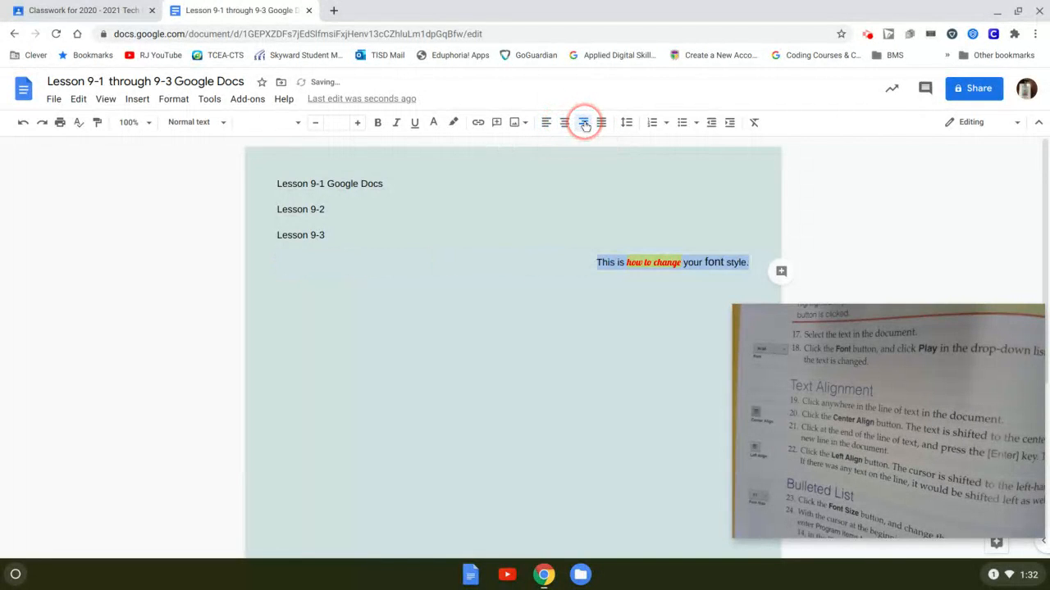
pyautogui.click(600, 123)
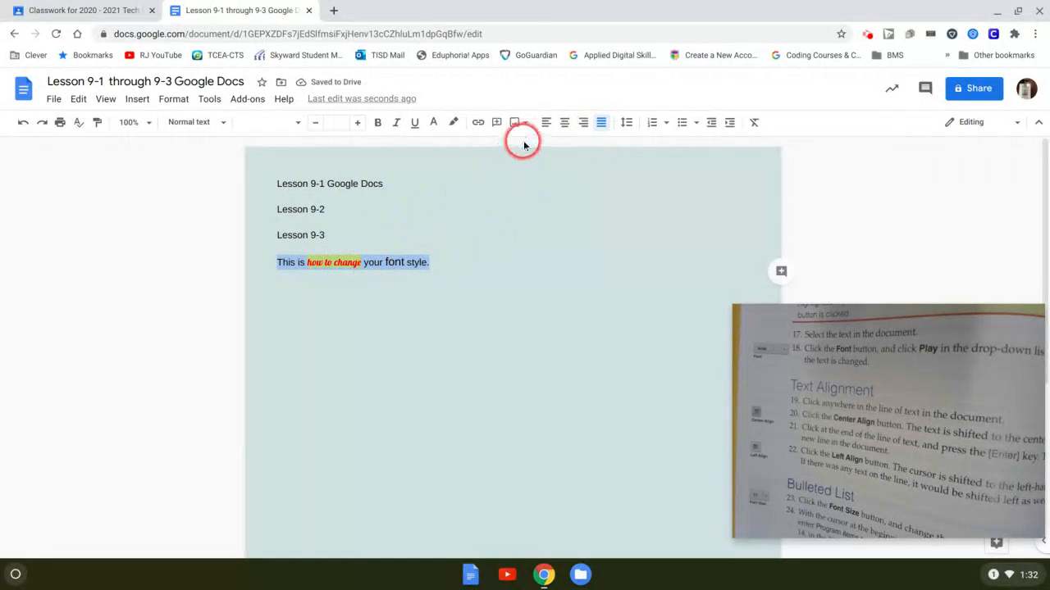
pyautogui.click(545, 123)
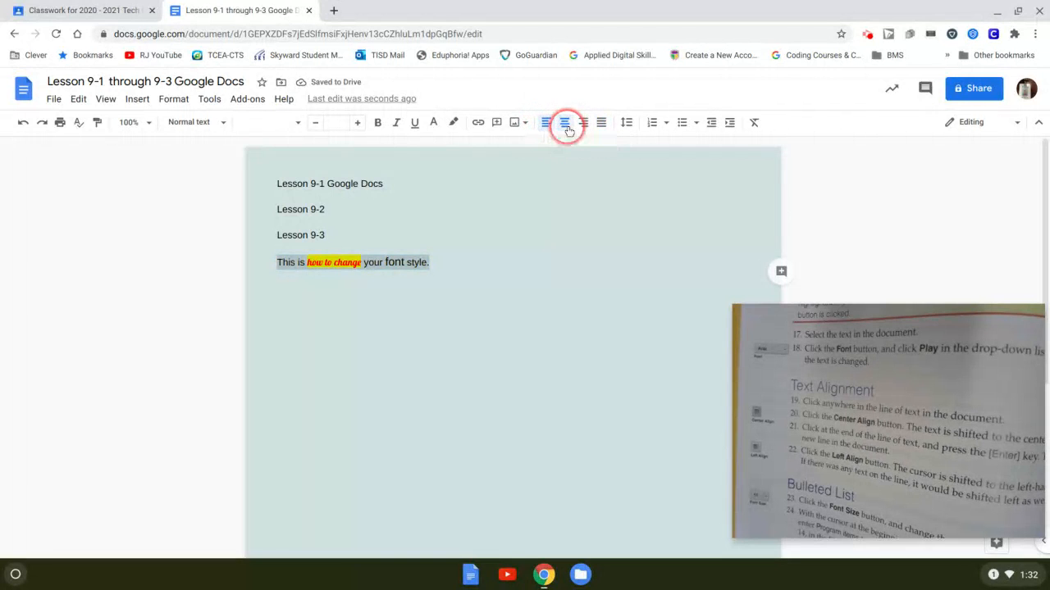
pyautogui.click(566, 125)
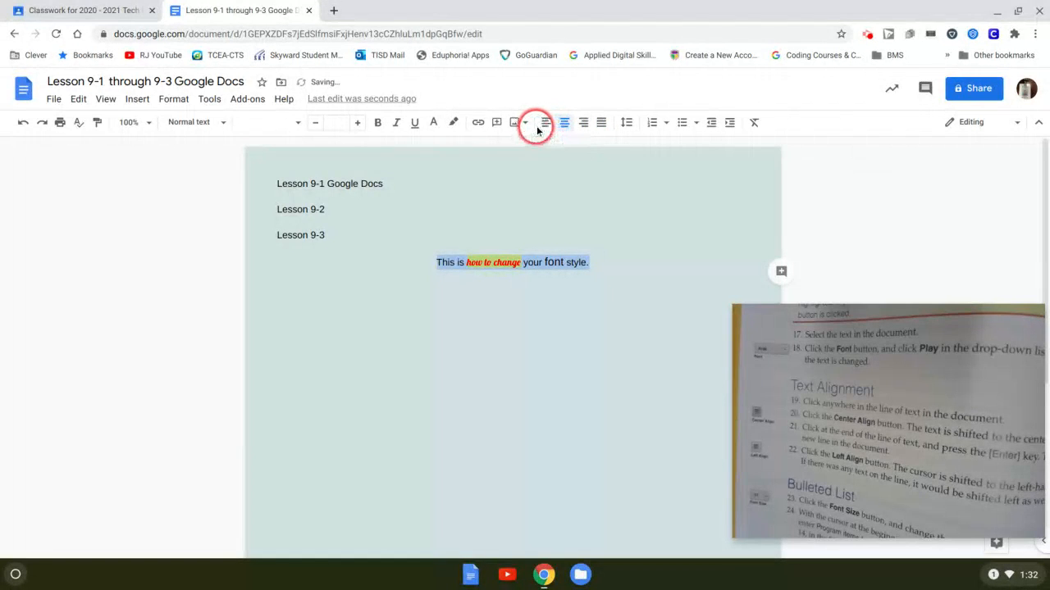
pyautogui.click(597, 283)
pyautogui.press('Return')
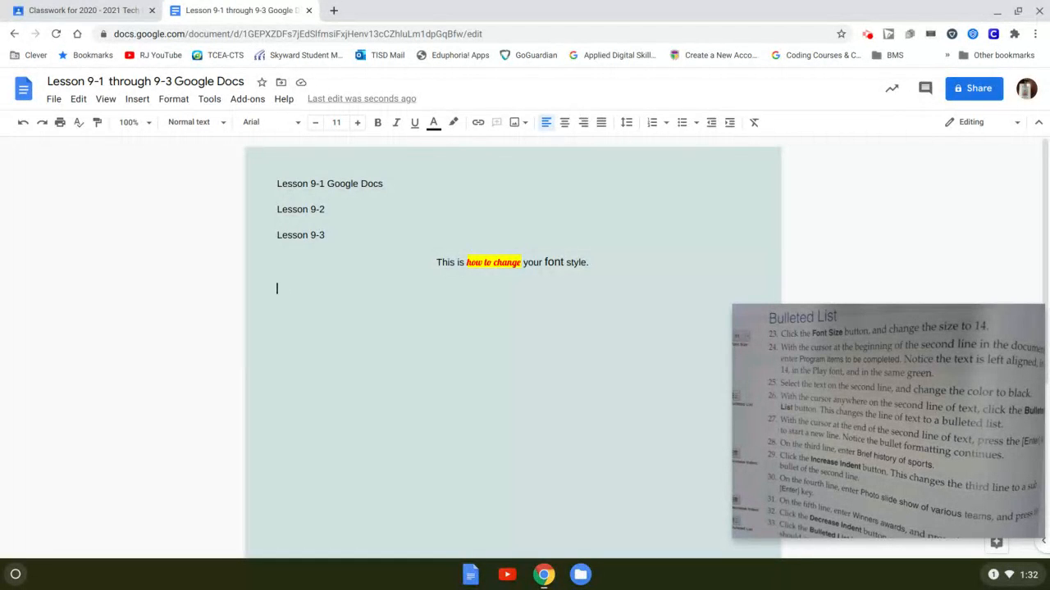
# - Create a bulleted list of Sandwich, Chips, Cookies and Pizza headed by "Lunch items:"
pyautogui.click(686, 124)
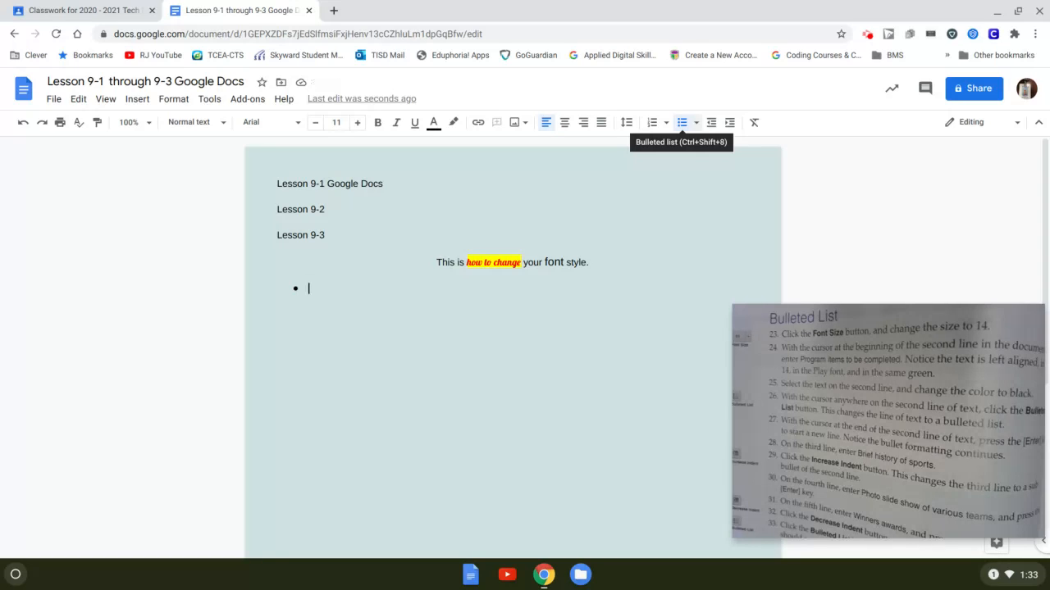
pyautogui.write('Sandwich')
pyautogui.press('Return')
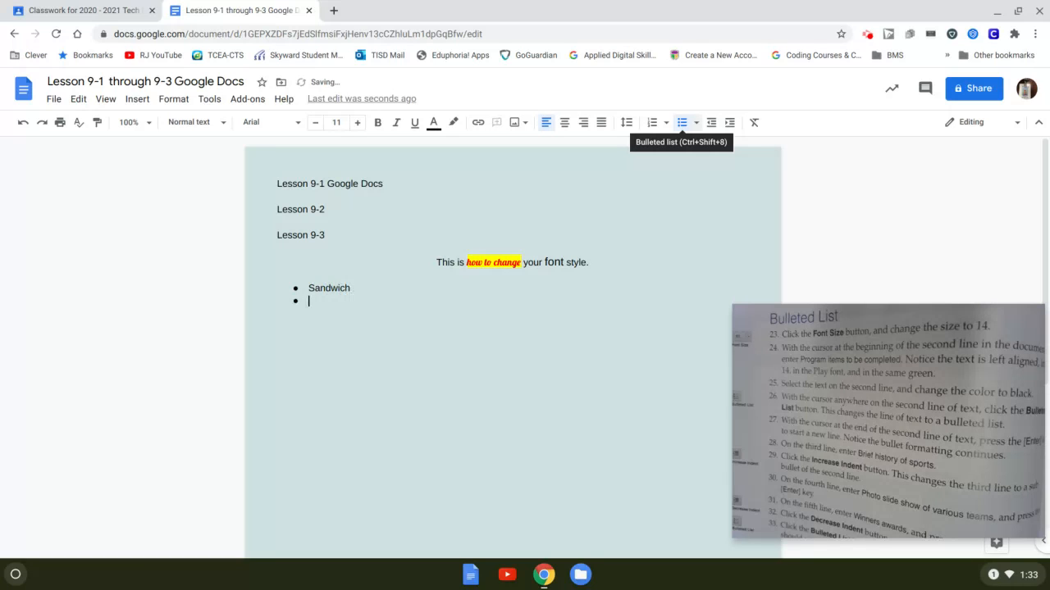
pyautogui.write('Chips')
pyautogui.press('Return')
pyautogui.write('Cookies')
pyautogui.press('Return')
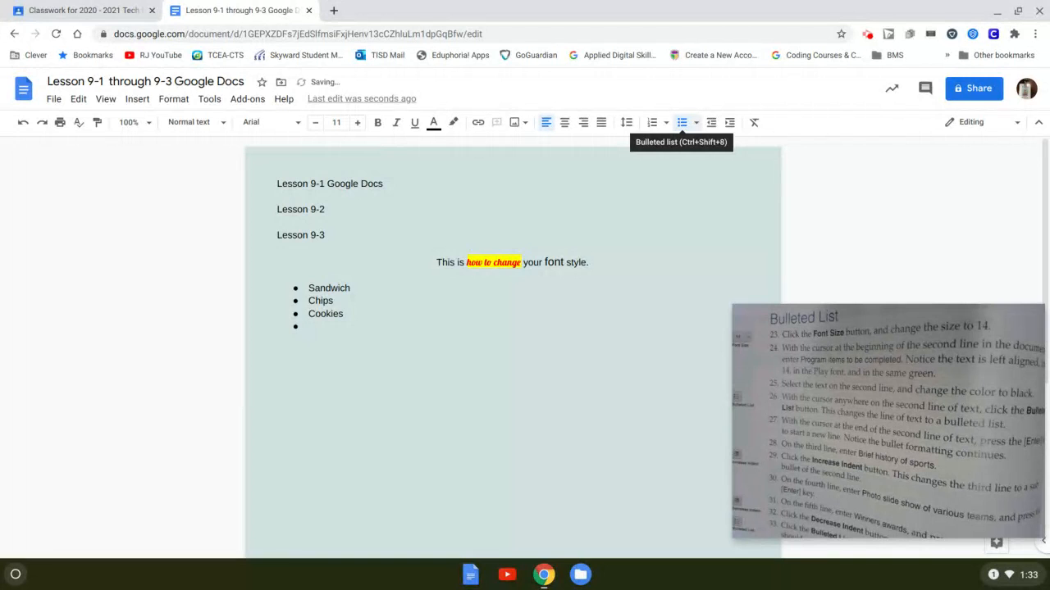
pyautogui.write('Pizza')
pyautogui.press('Up')
pyautogui.press('Up')
pyautogui.press('Up')
pyautogui.write('Lunch items:')
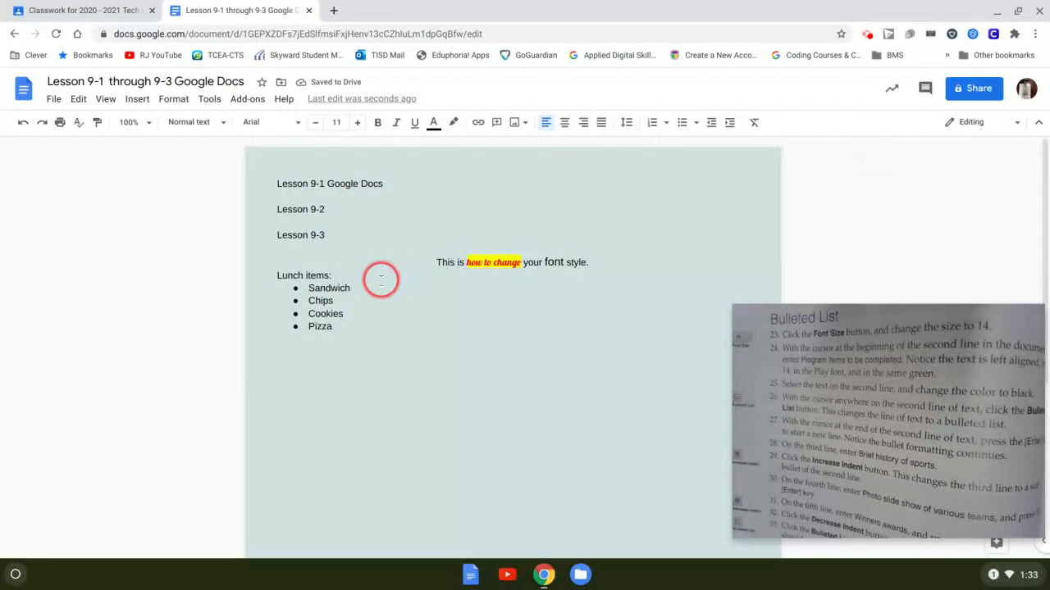
# - Add the indented sub-bullet "all" under Chips
pyautogui.click(357, 300)
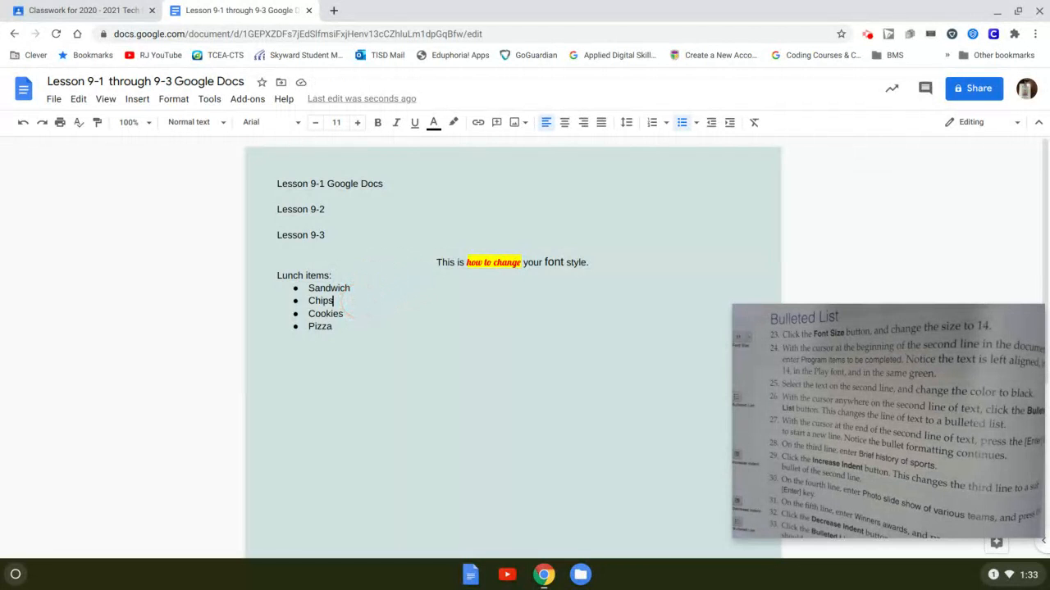
pyautogui.press('Return')
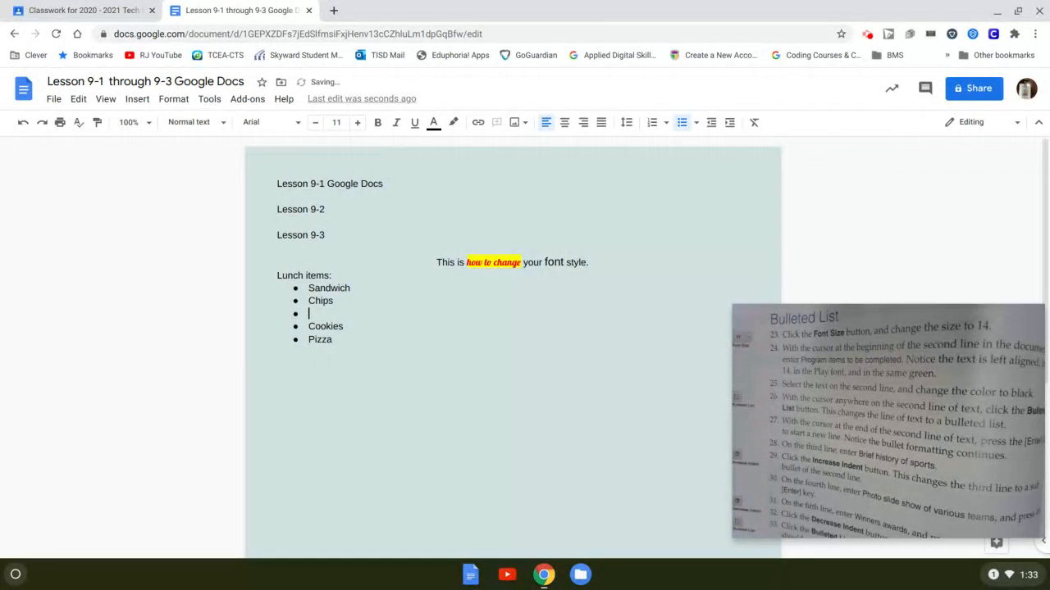
pyautogui.press('Tab')
pyautogui.write('P')
pyautogui.press('BackSpace')
pyautogui.write('all')
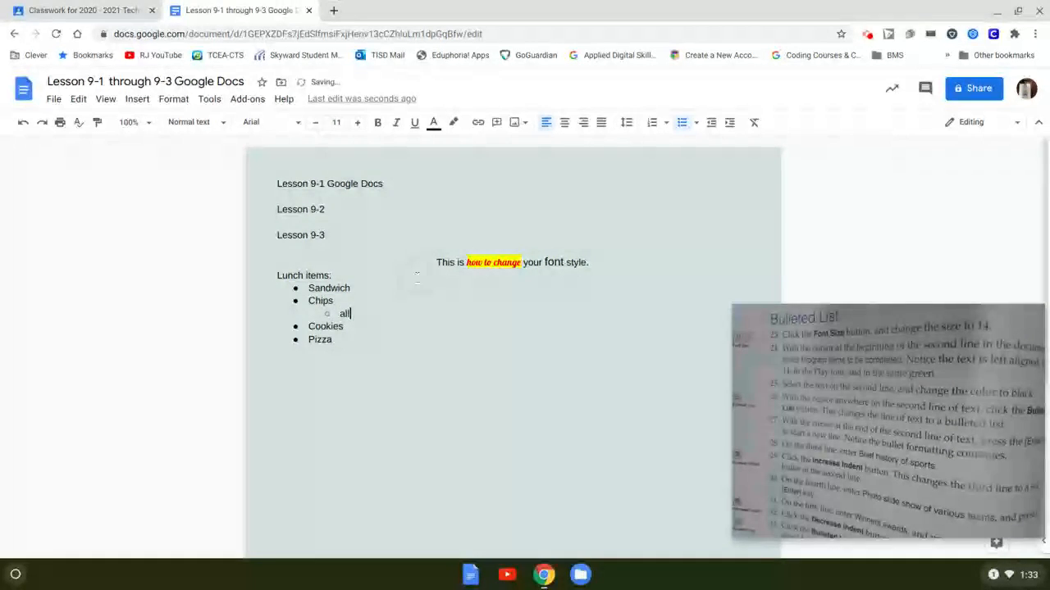
# - Add sub-bullets Peanut butter, sugar cookies and More cookies under Cookies
pyautogui.click(361, 324)
pyautogui.press('Return')
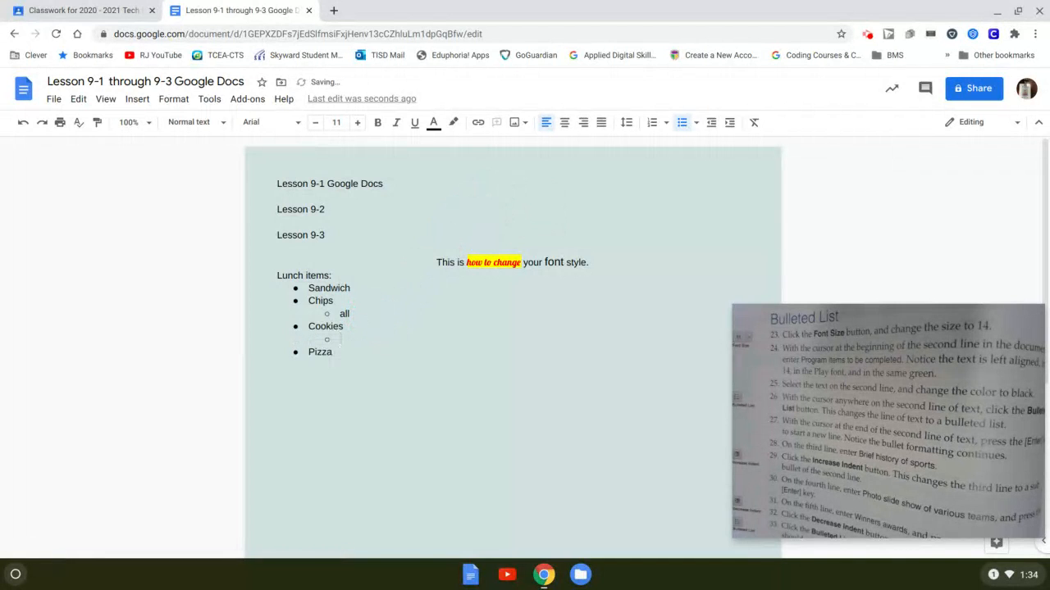
pyautogui.write('Peanut butter')
pyautogui.press('Return')
pyautogui.write('sugar')
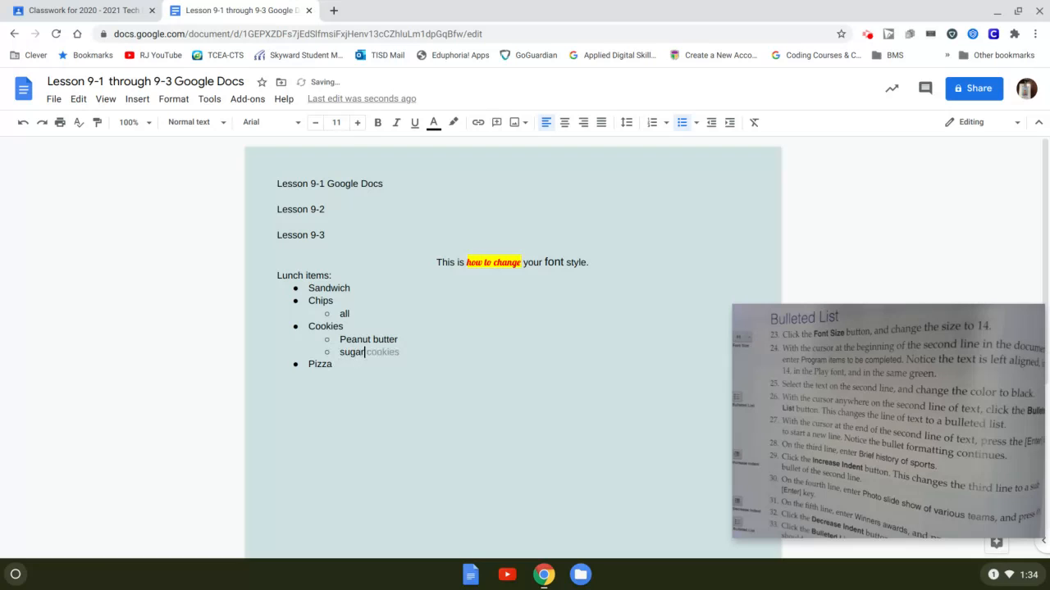
pyautogui.press('Tab')
pyautogui.press('Return')
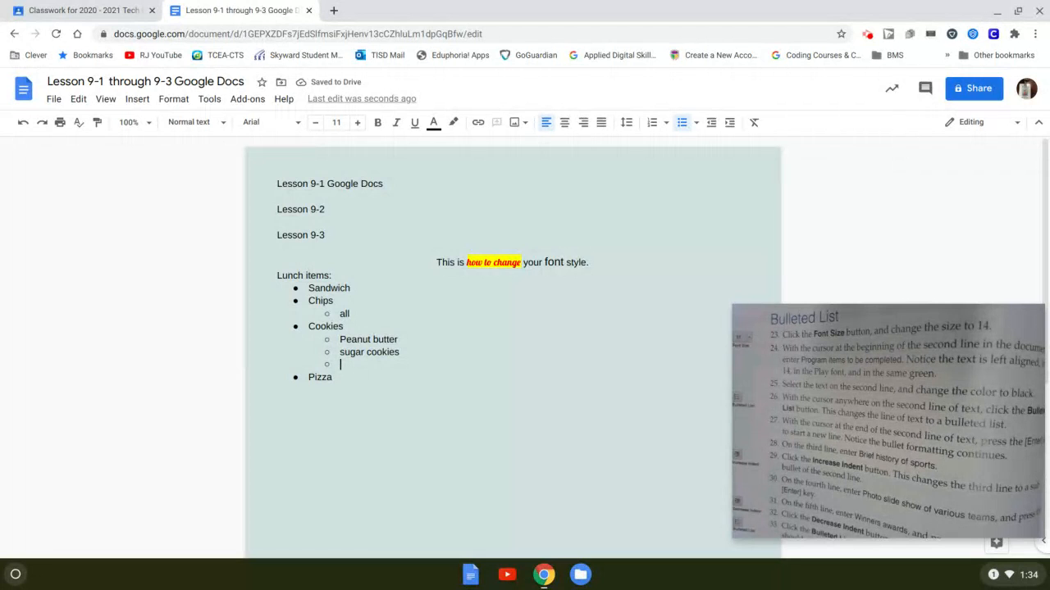
pyautogui.write('more cookies')
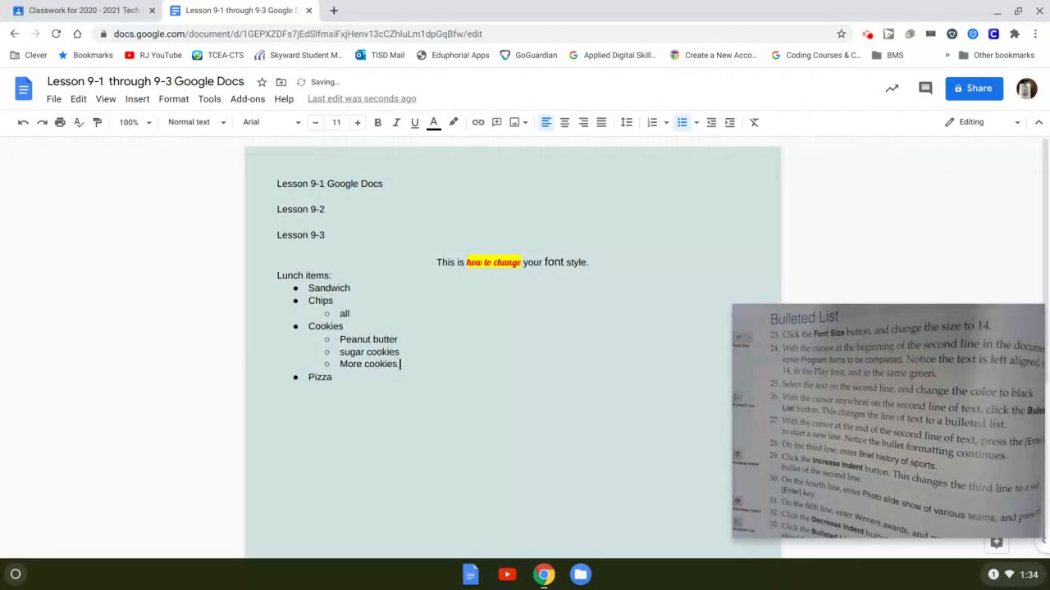
# - Outdent the trailing empty item and start a plain unbulleted line after Pizza
pyautogui.press('Return')
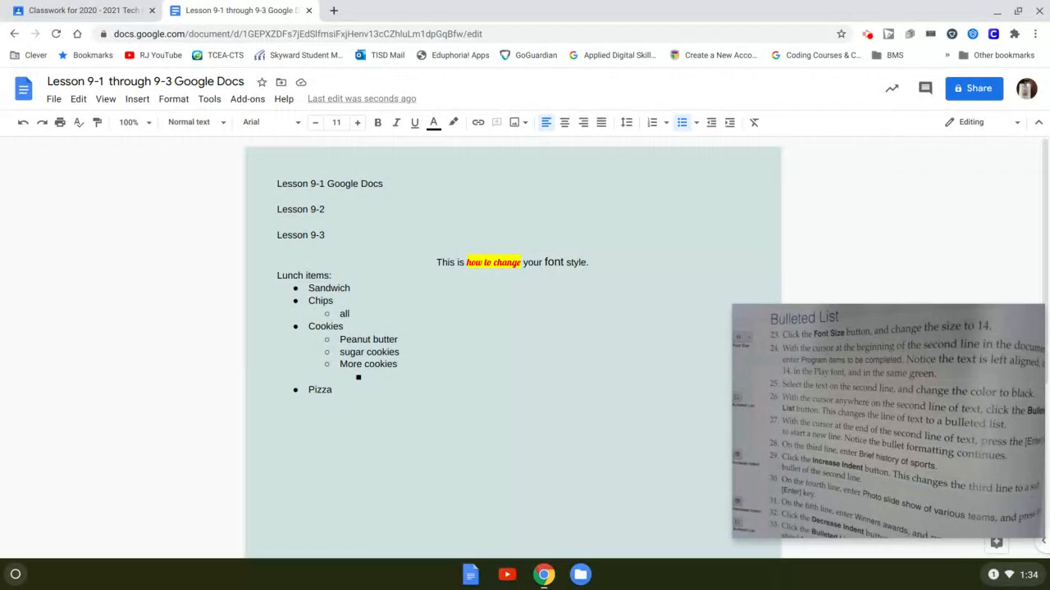
pyautogui.hotkey('shift', 'Tab')
pyautogui.hotkey('shift', 'Tab')
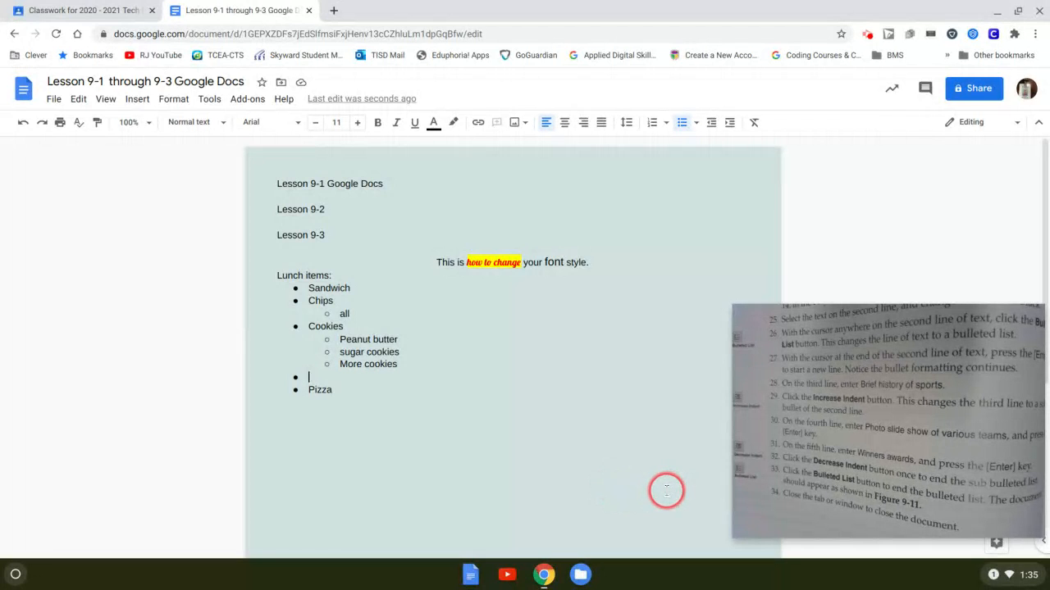
pyautogui.press('Down')
pyautogui.click(336, 390)
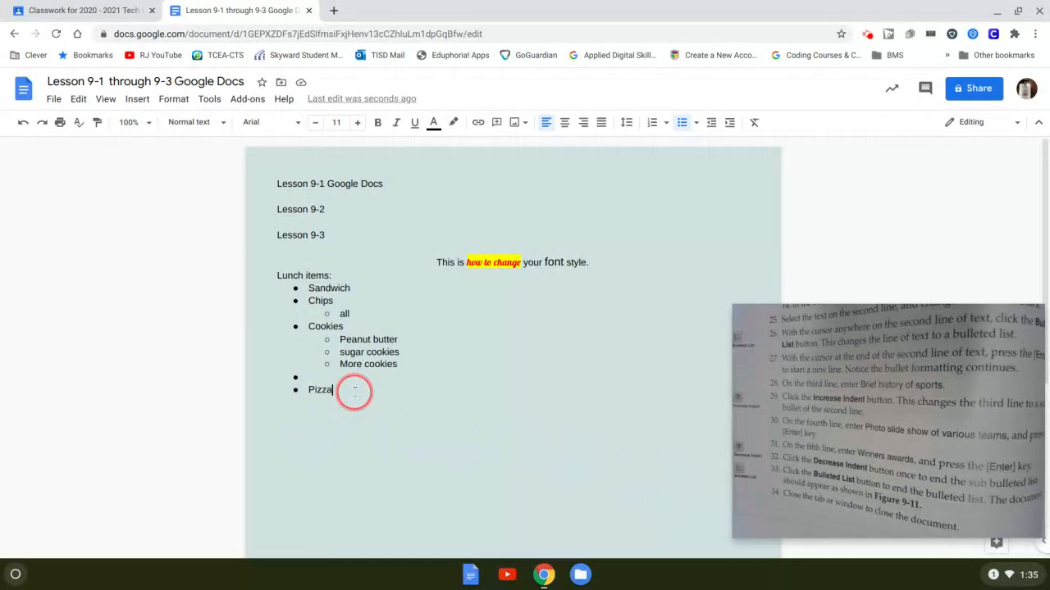
pyautogui.press('Return')
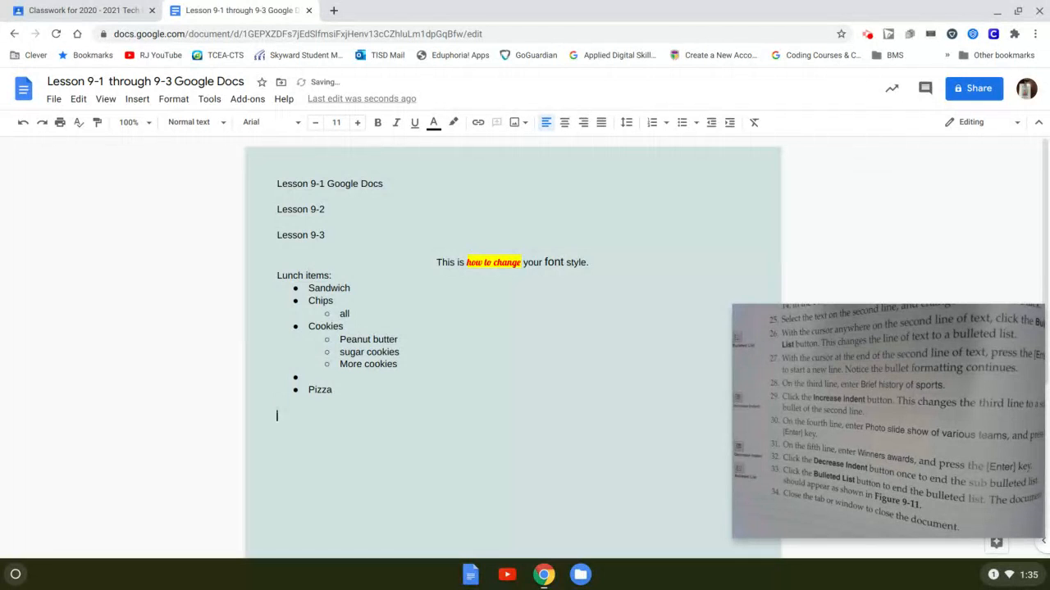
# - Add an "IceCream:" heading line below the bulleted list
pyautogui.press('BackSpace')
pyautogui.press('Return')
pyautogui.press('Return')
pyautogui.press('Return')
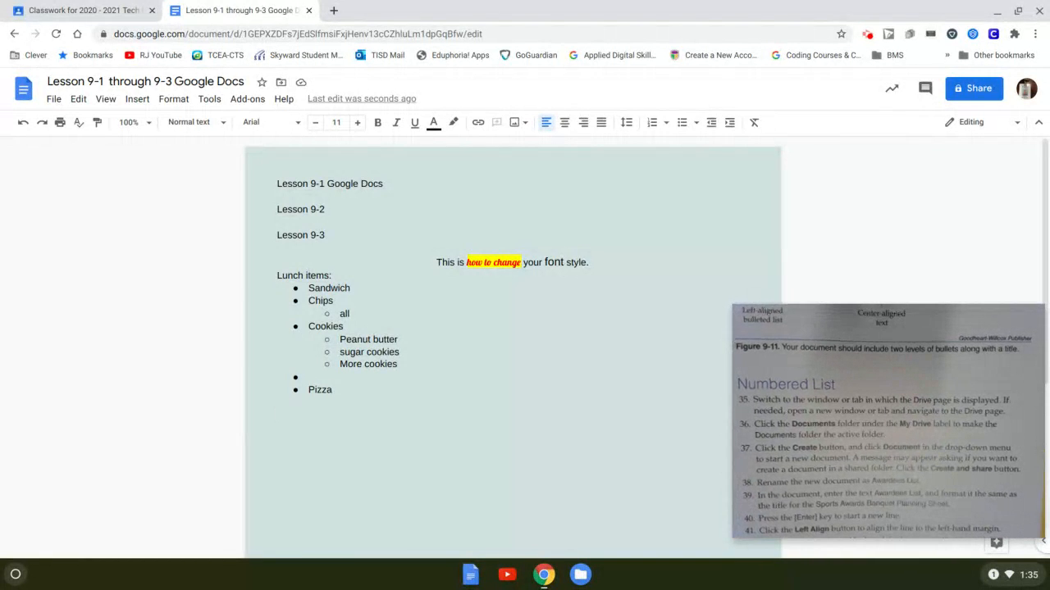
pyautogui.write('N')
pyautogui.write('ce')
pyautogui.write('Cr')
pyautogui.write('eam')
pyautogui.write(':')
pyautogui.press('Return')
# - Start a numbered list with item 1 "Dill Pickle Ice cream"
pyautogui.click(654, 123)
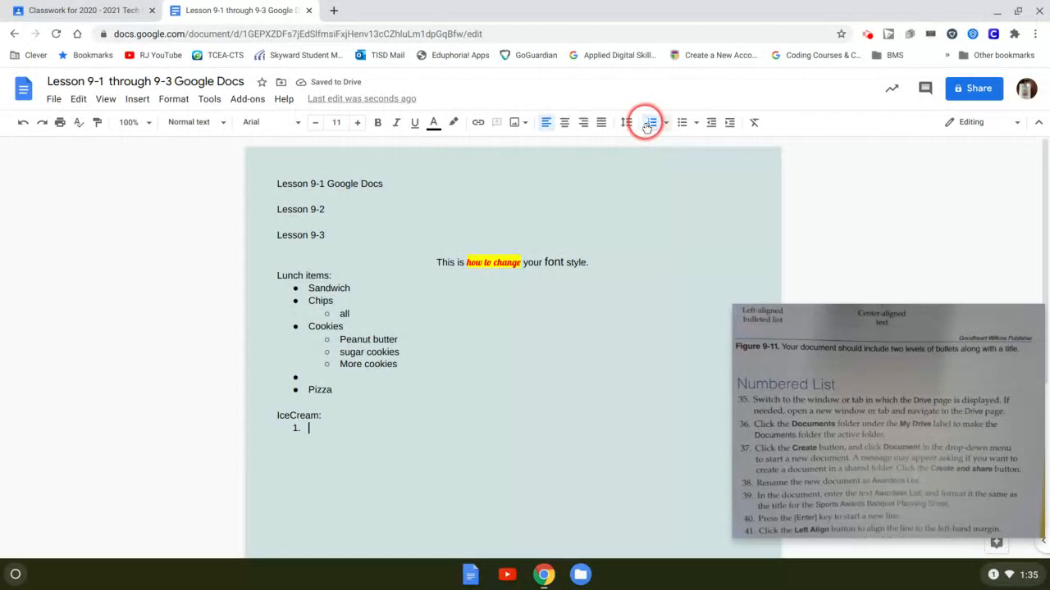
pyautogui.write('Dill Pi')
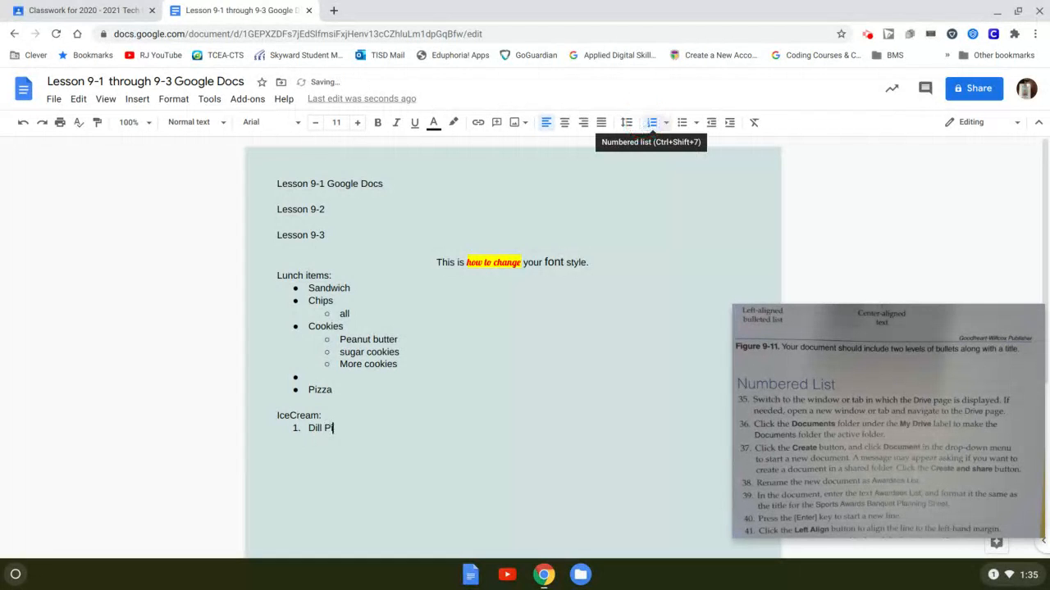
pyautogui.write('ckle Ice creatm')
pyautogui.press('BackSpace')
pyautogui.press('BackSpace')
pyautogui.write('m')
pyautogui.press('Return')
# - Insert an empty lettered sub-item a. beneath "Dill Pickle Ice cream"
pyautogui.click(289, 416)
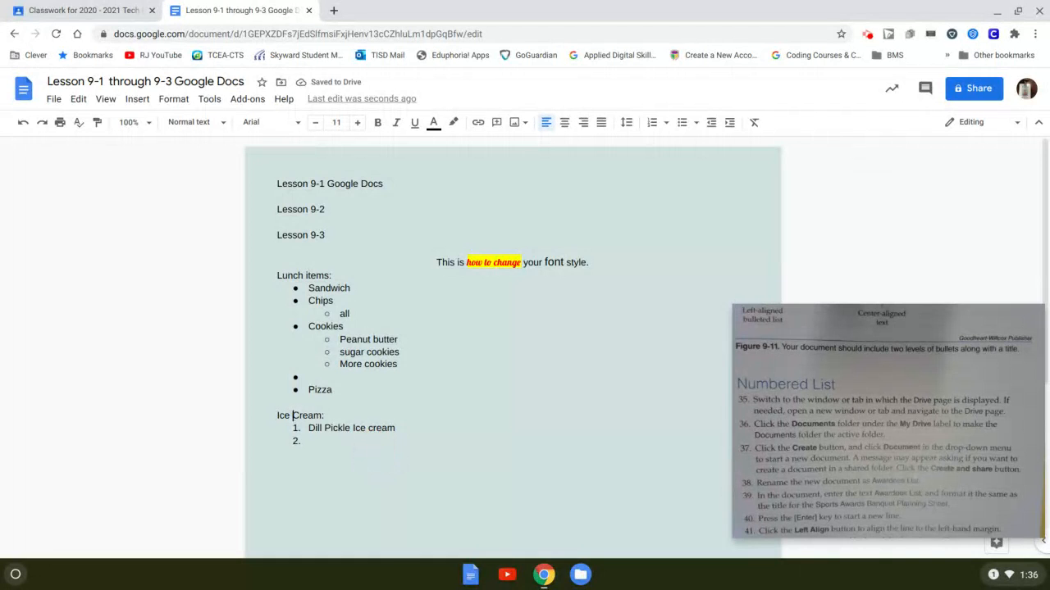
pyautogui.click(328, 447)
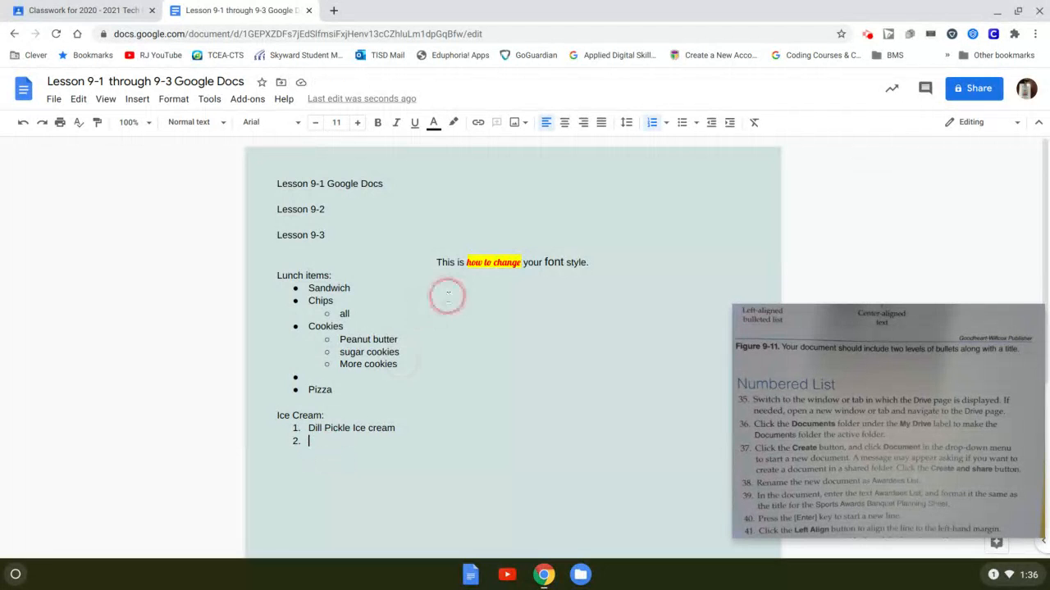
pyautogui.click(406, 427)
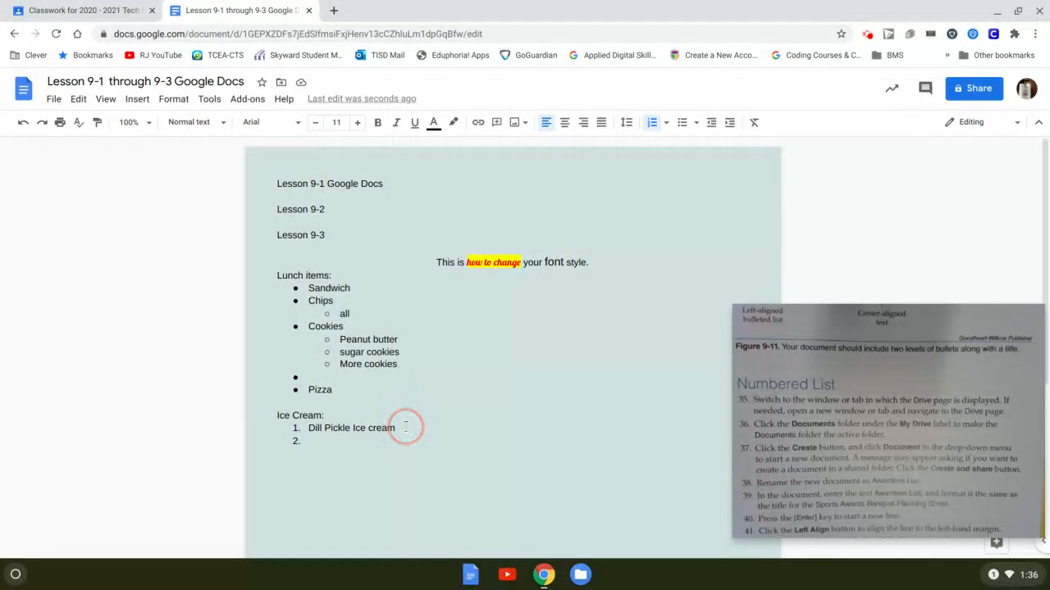
pyautogui.press('Return')
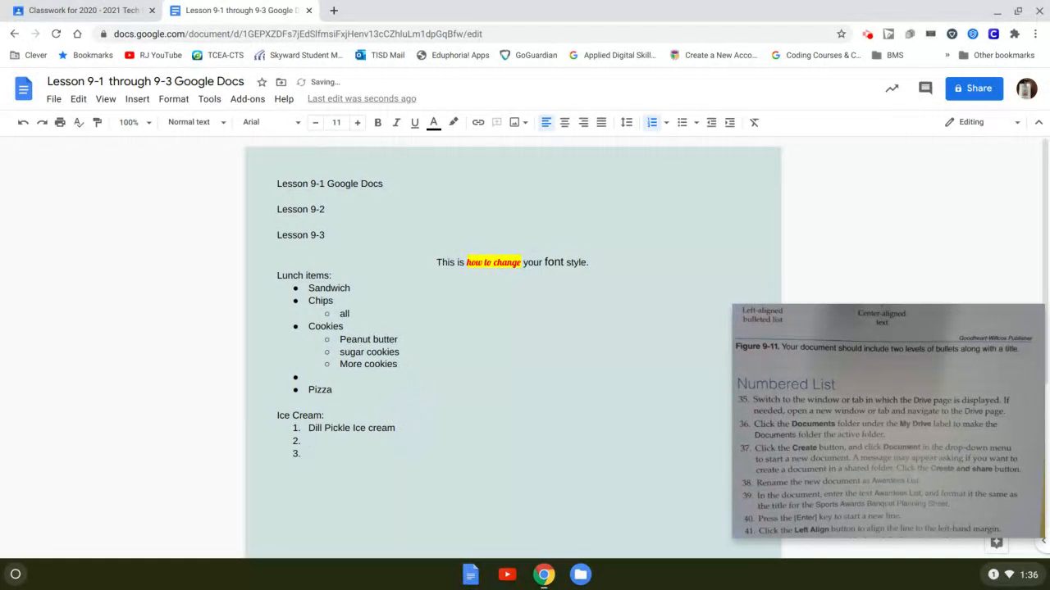
pyautogui.press('Tab')
pyautogui.press('Tab')
pyautogui.hotkey('shift', 'Tab')
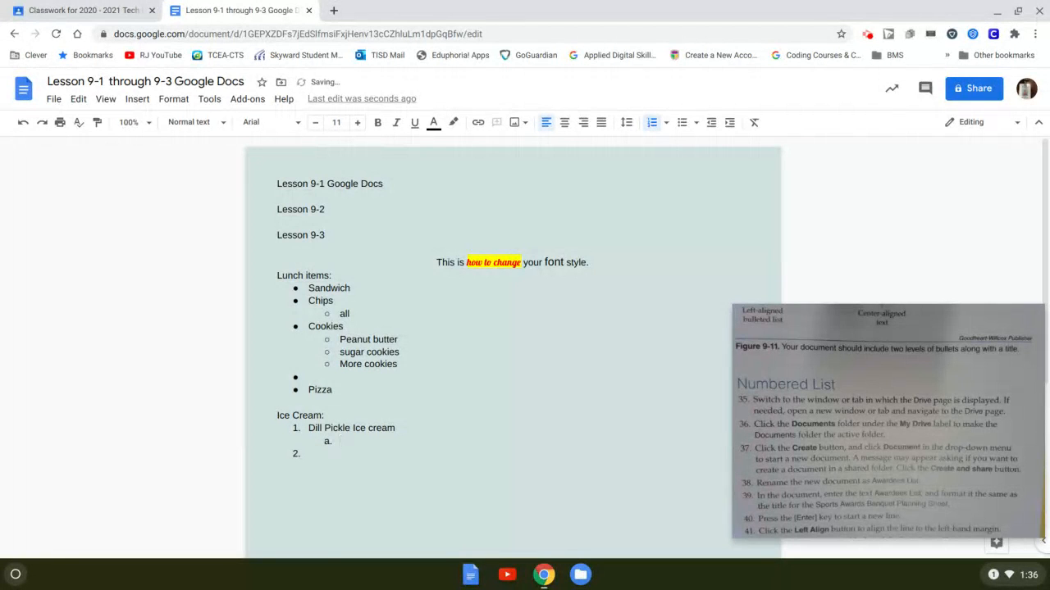